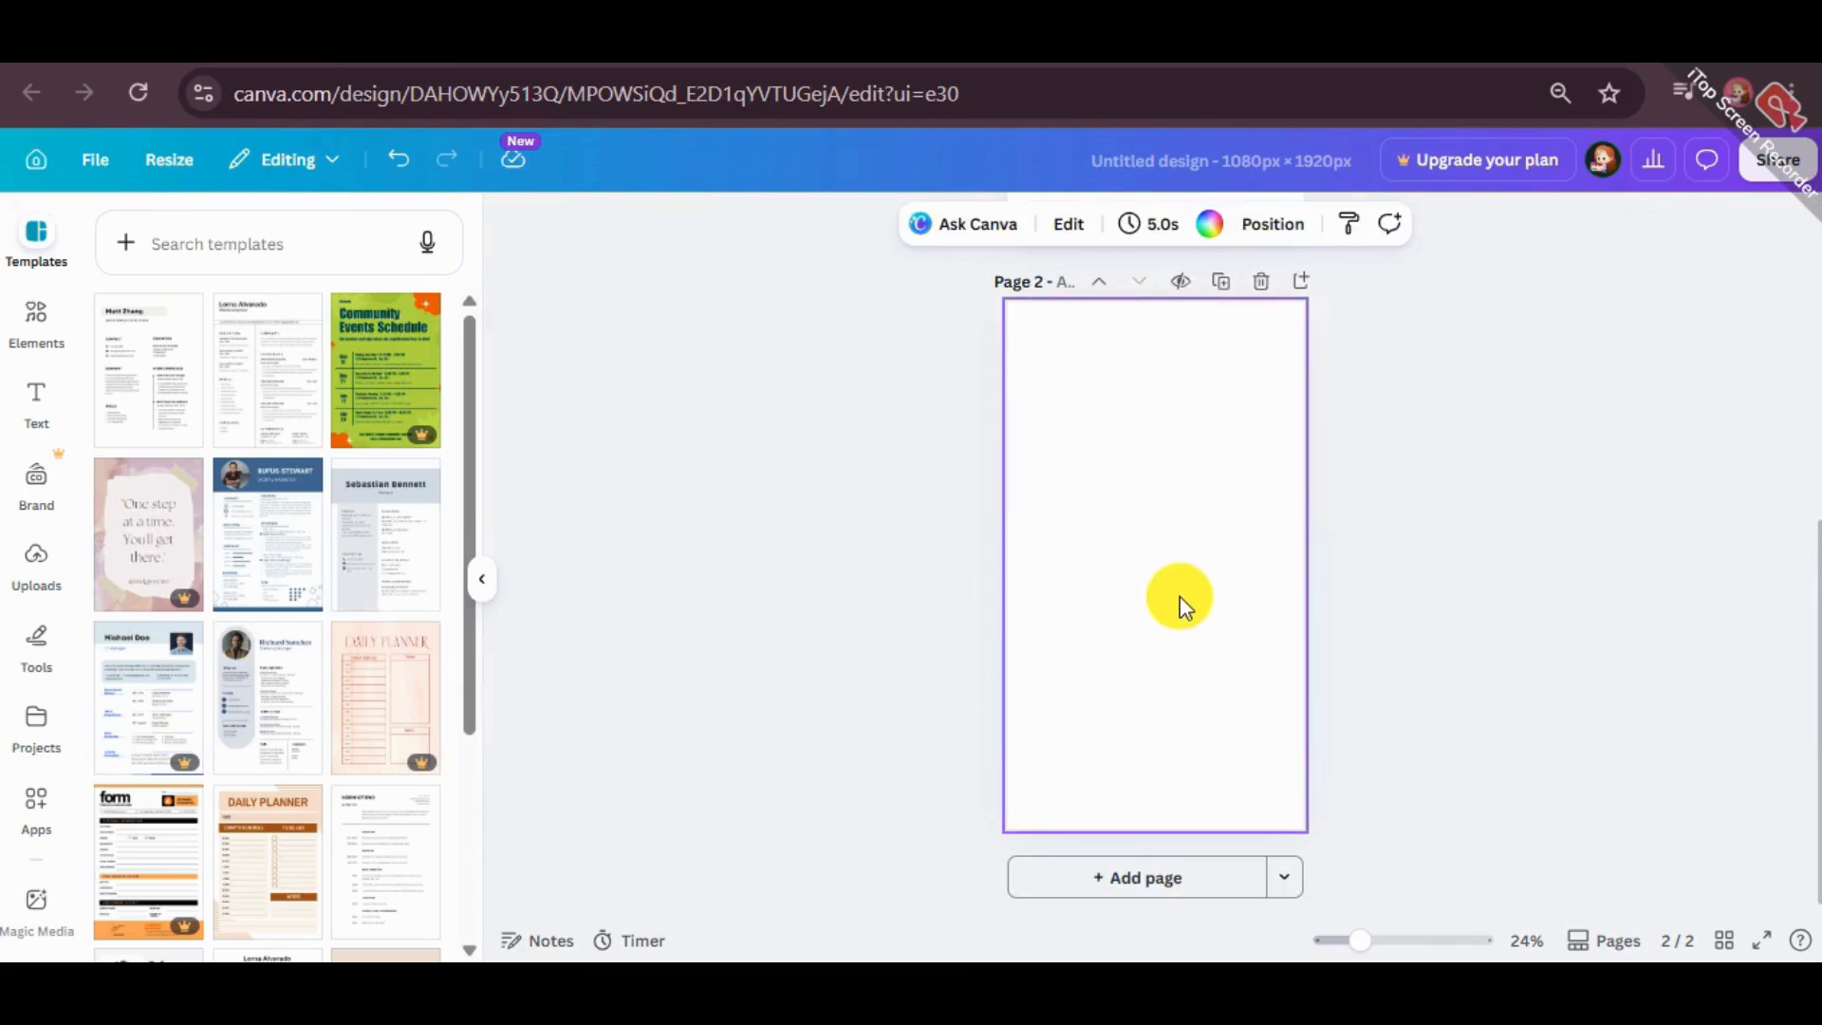
- Stretch the square on page 2 into a wide rectangle spanning most of the page width and round its corners slightly
left_click_drag(1141, 584, 1084, 504)
left_click(1051, 224)
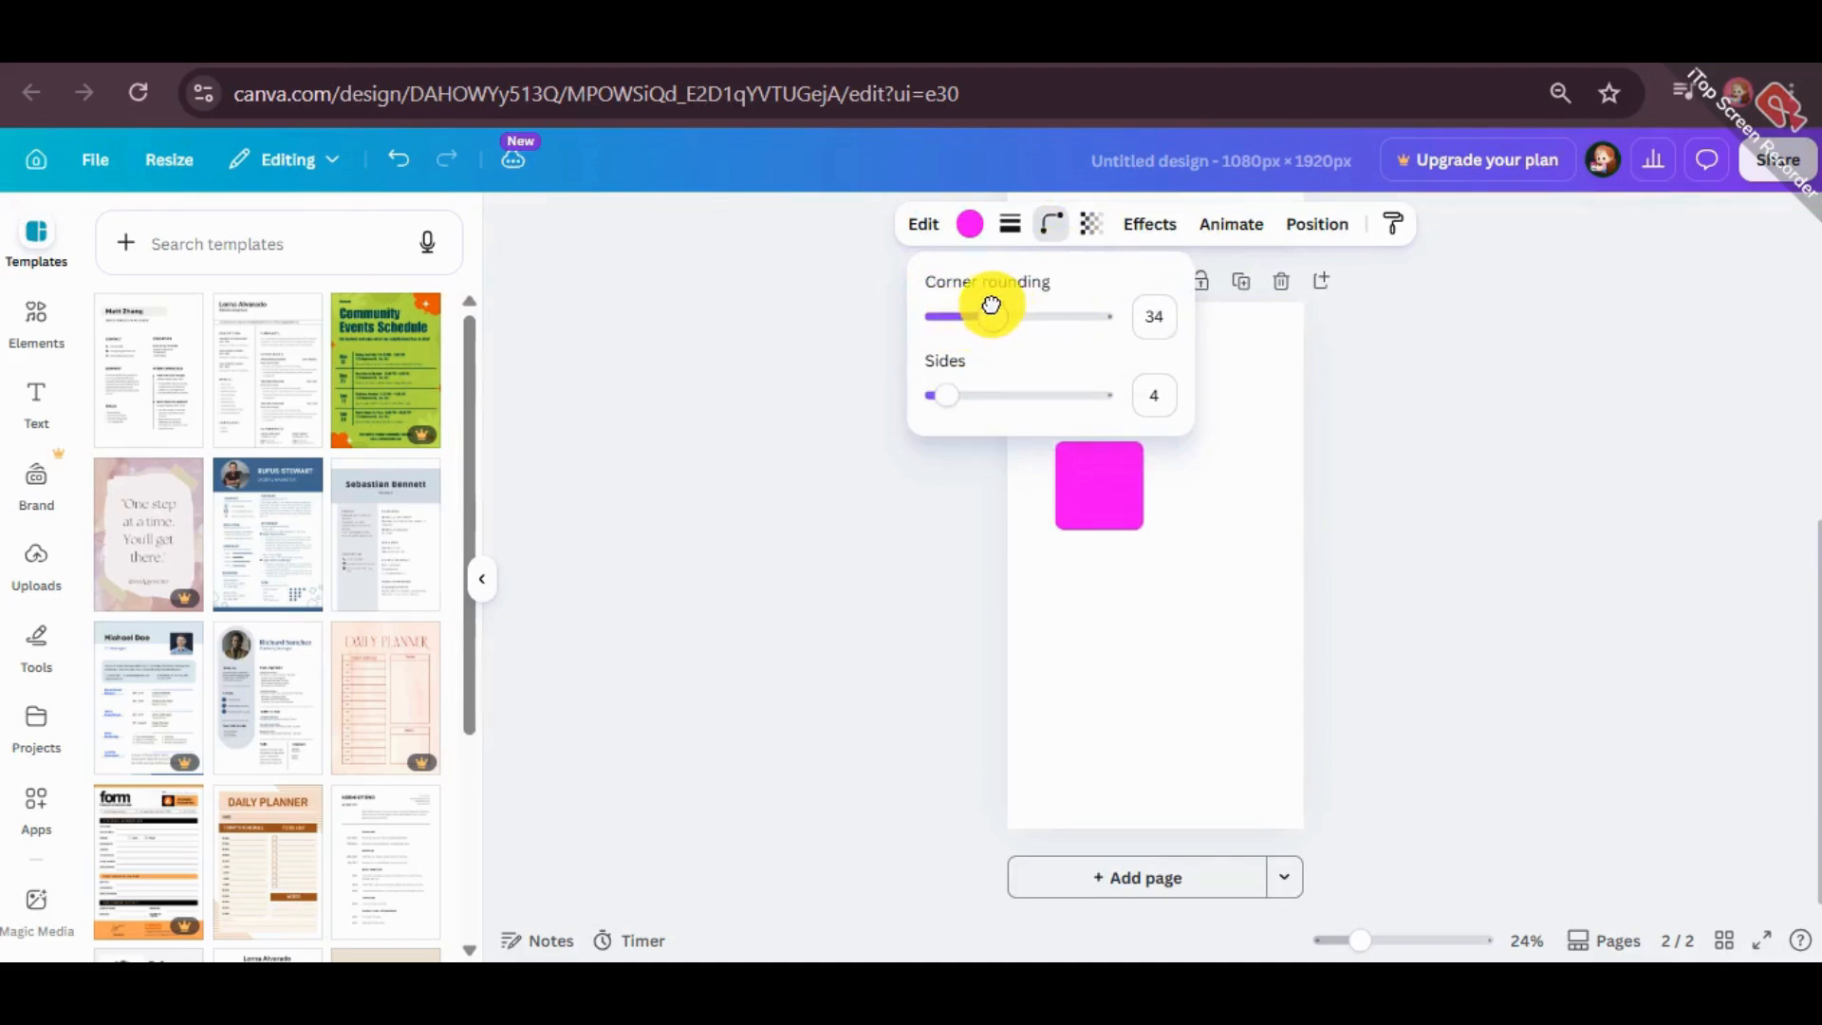
left_click_drag(1146, 528, 1313, 625)
left_click_drag(1177, 541, 1201, 512)
left_click(977, 304)
- Fill the rectangle on page 2 with black
left_click(1163, 586)
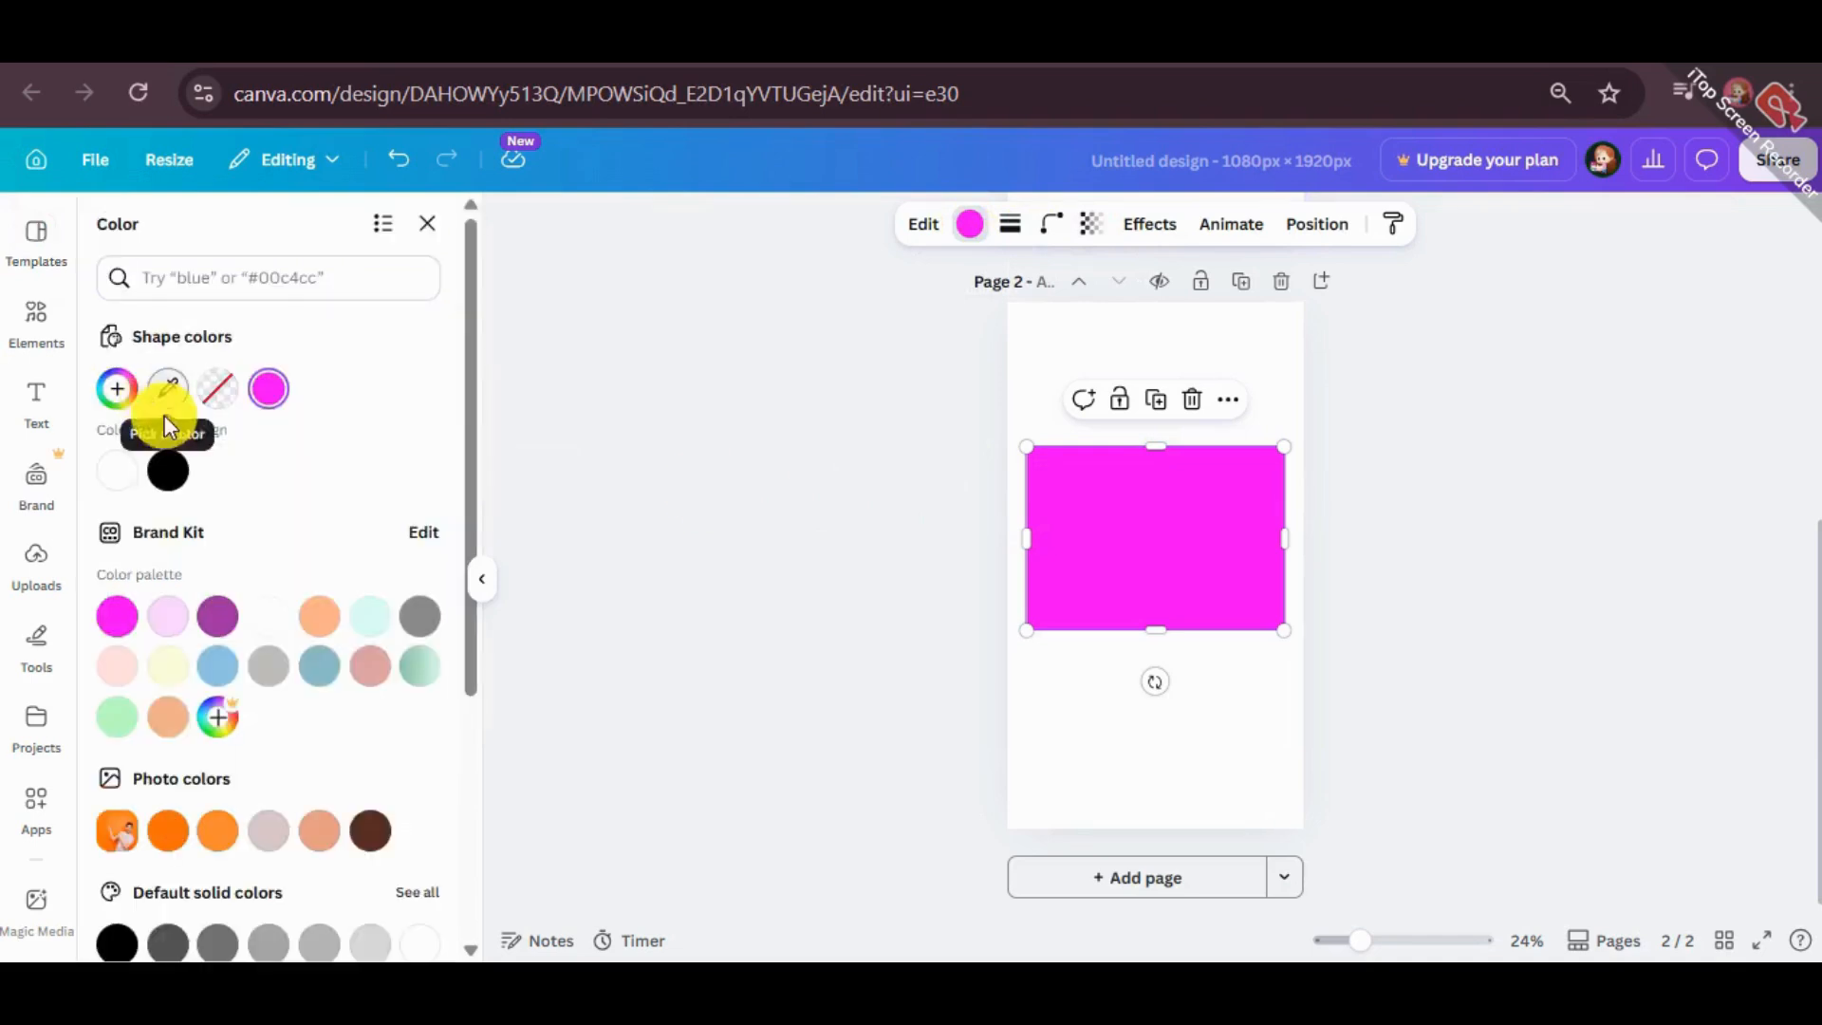
left_click(169, 470)
left_click(1129, 588)
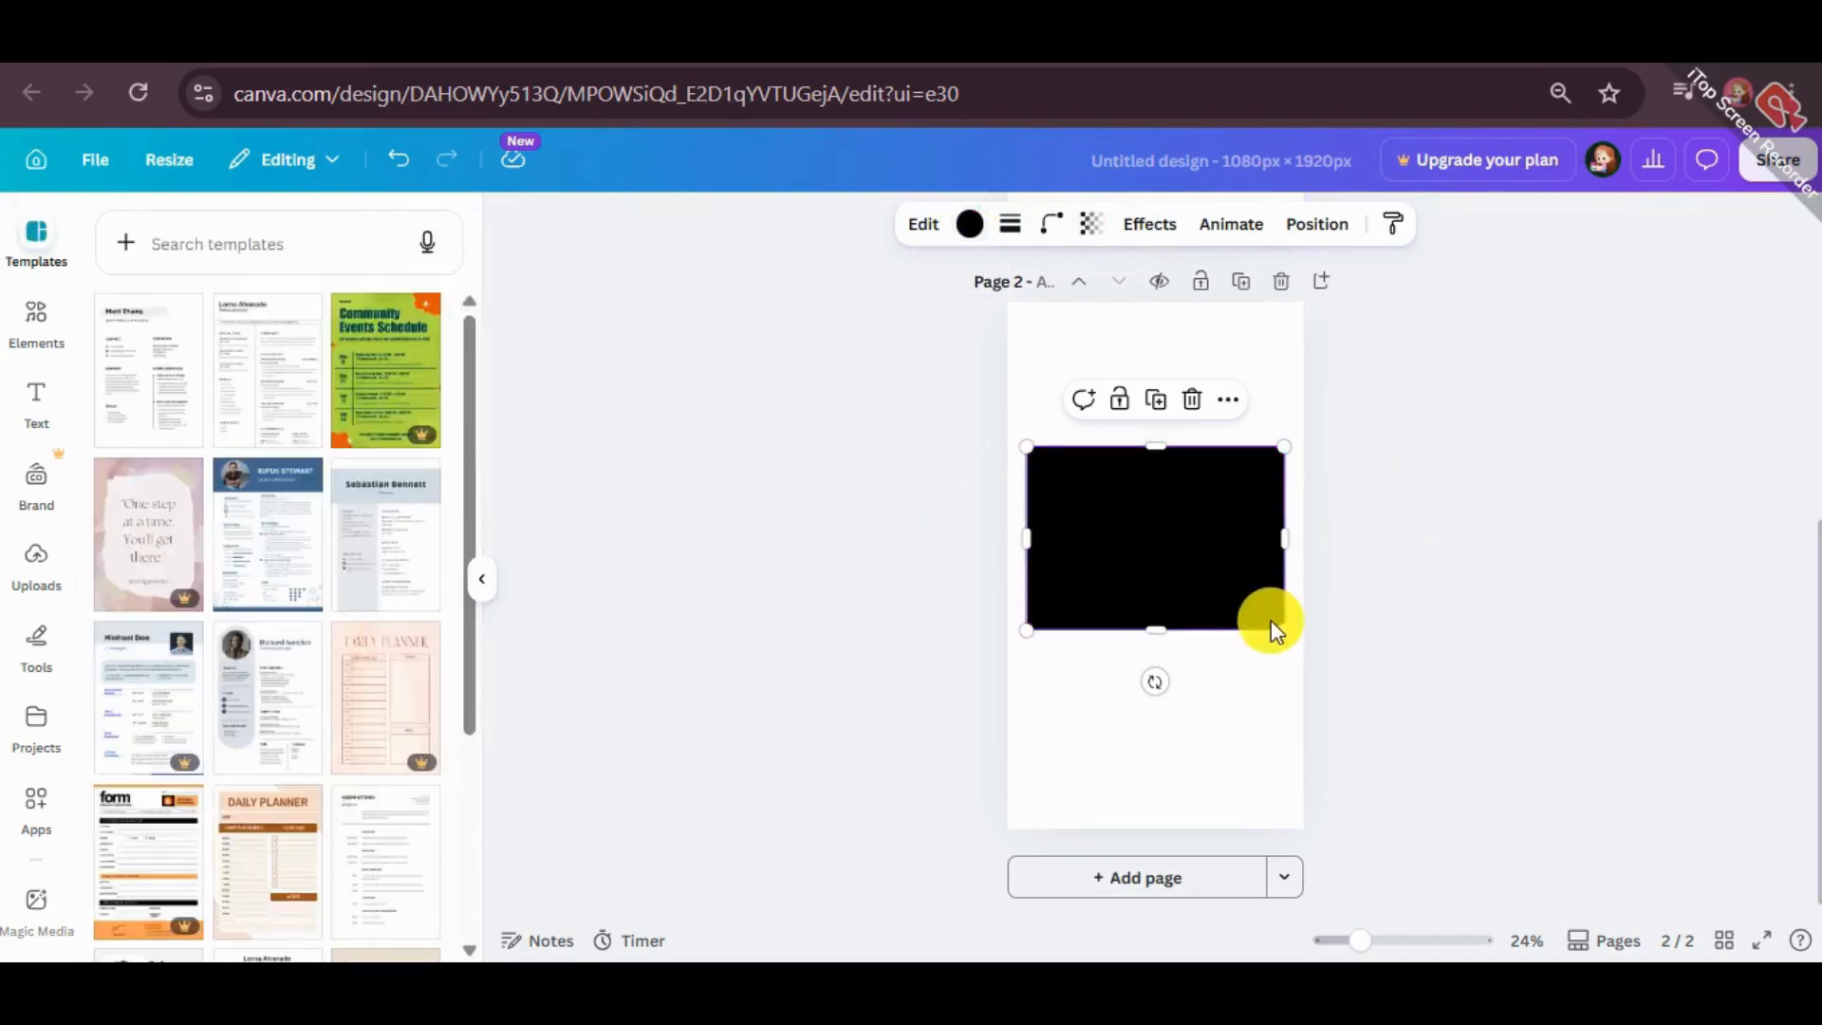
left_click(927, 532)
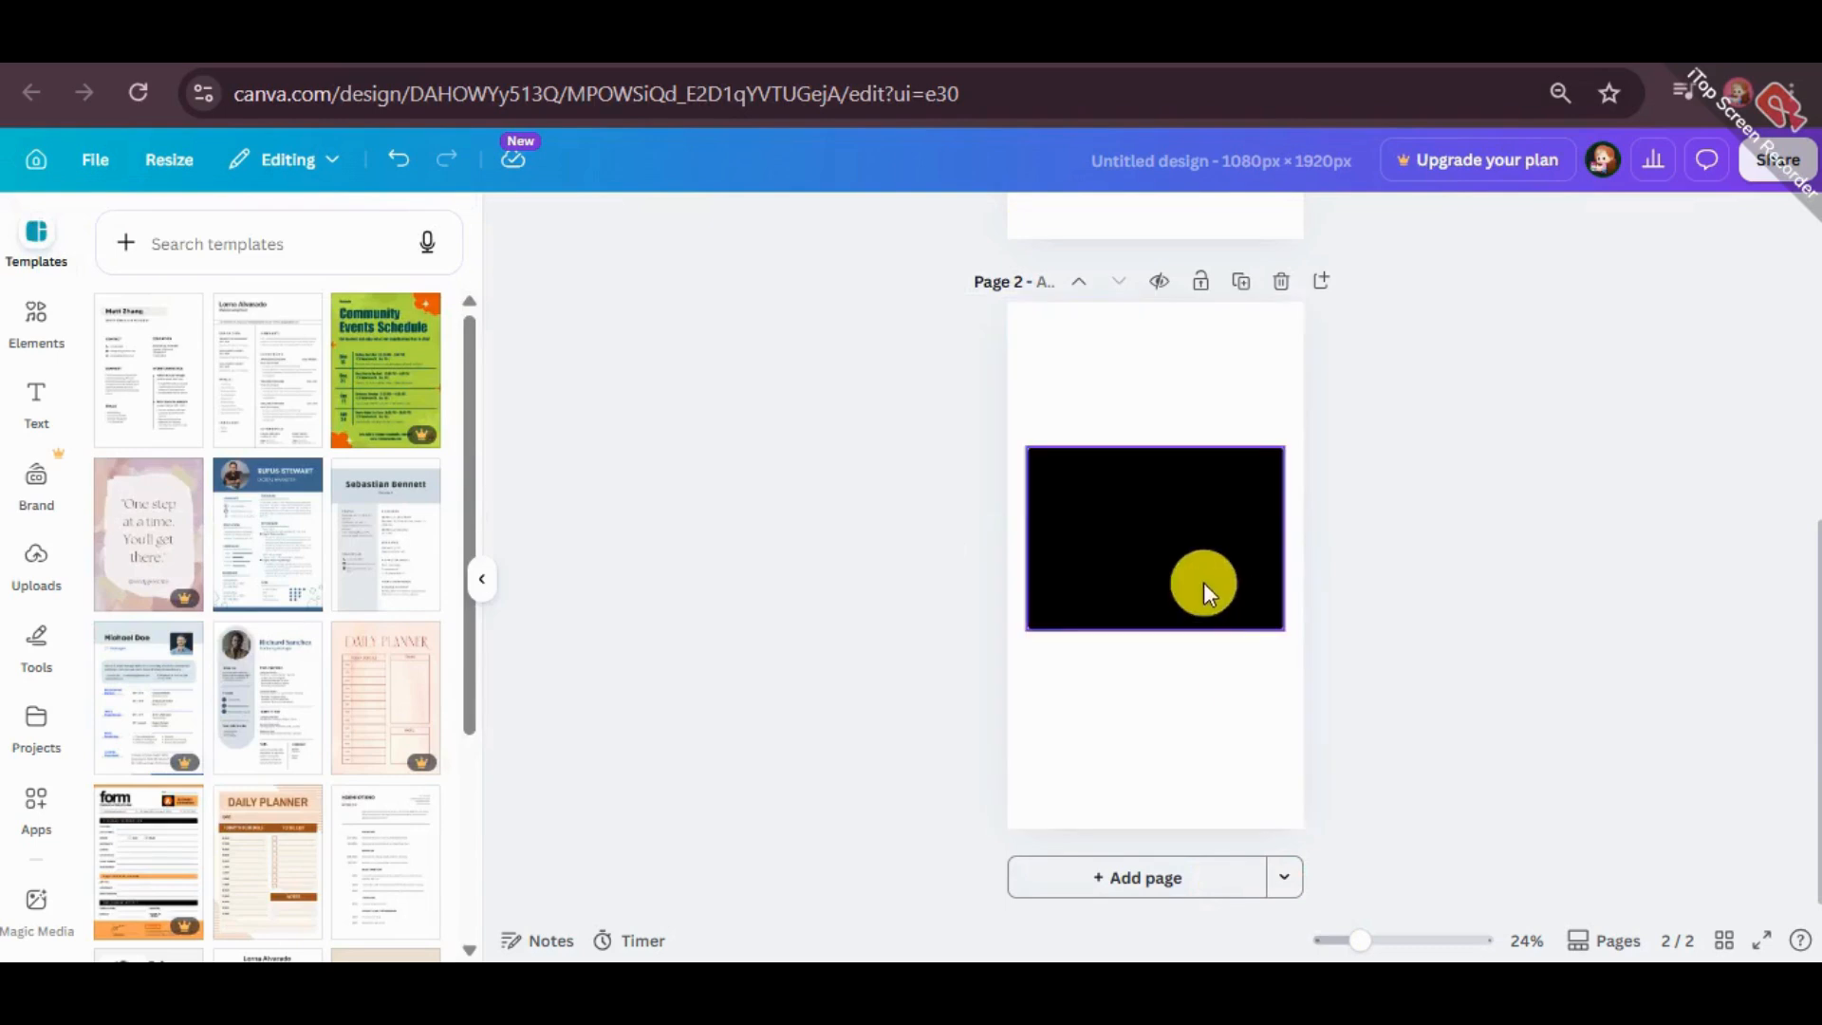
- Search the elements for "drip", limit the results to graphics, and add the free black dripping border to page 2
left_click(38, 341)
left_click(228, 247)
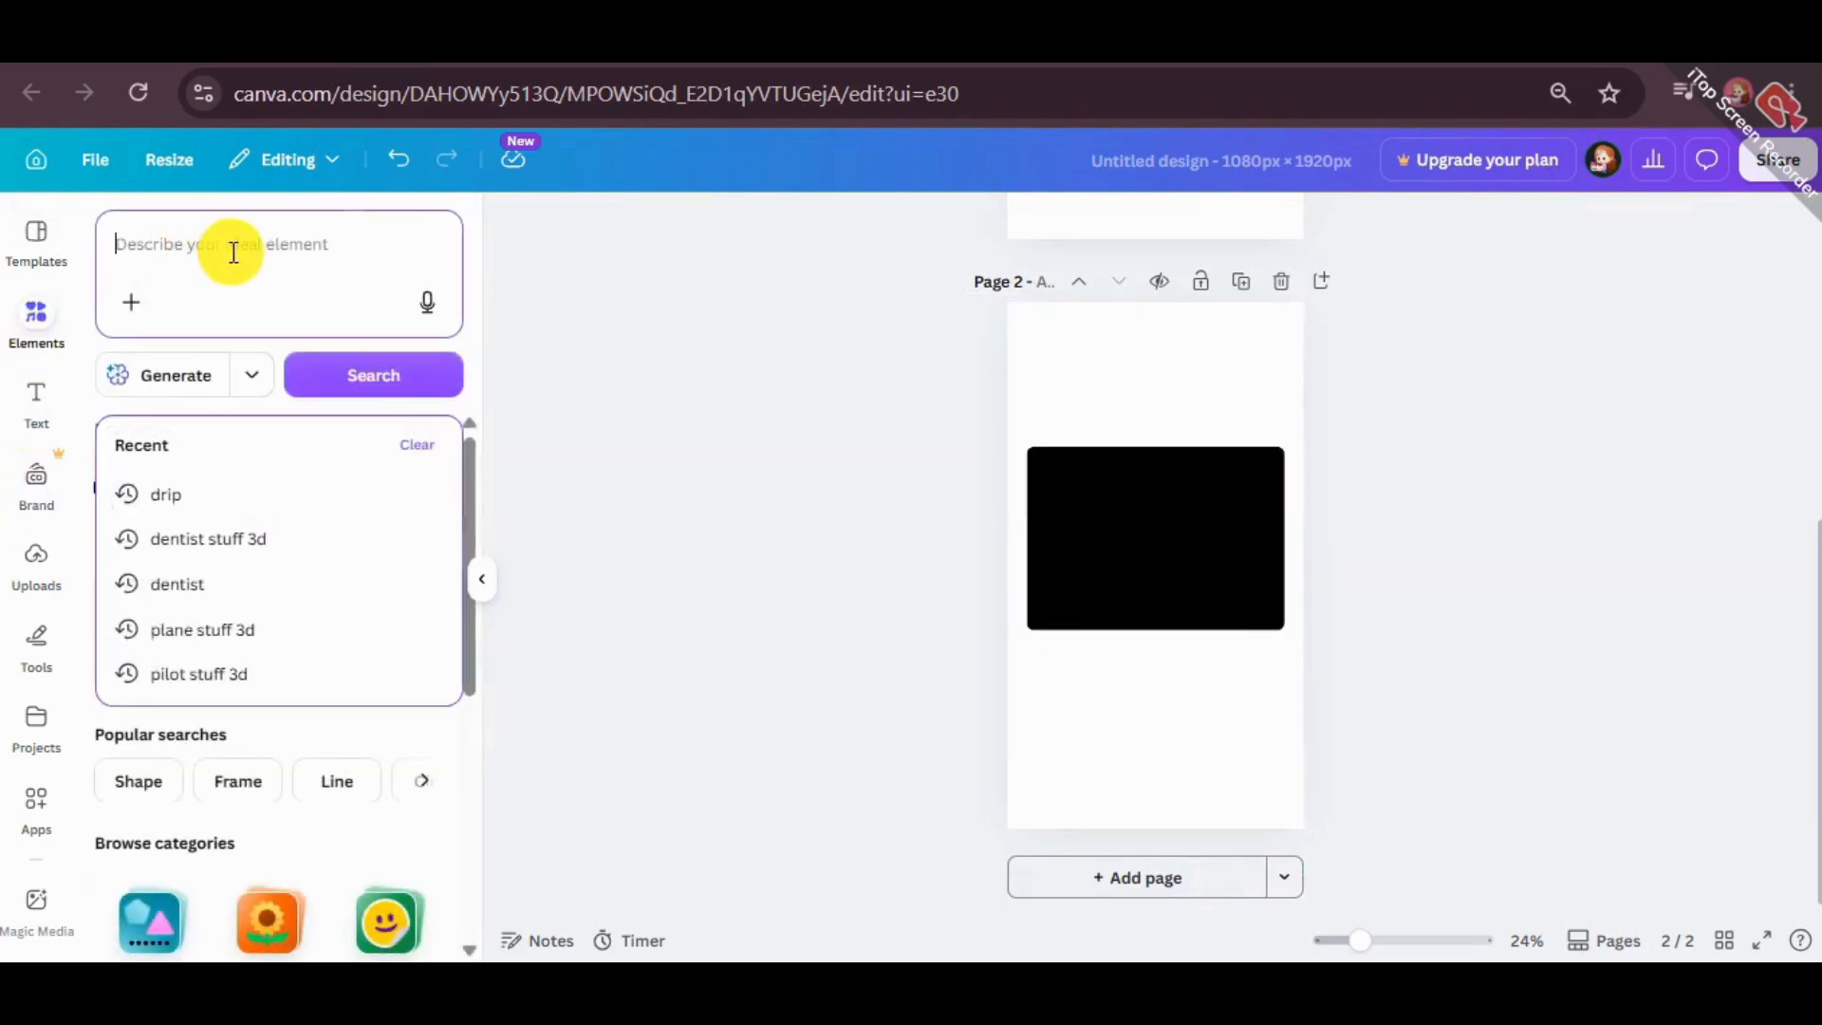
left_click(356, 503)
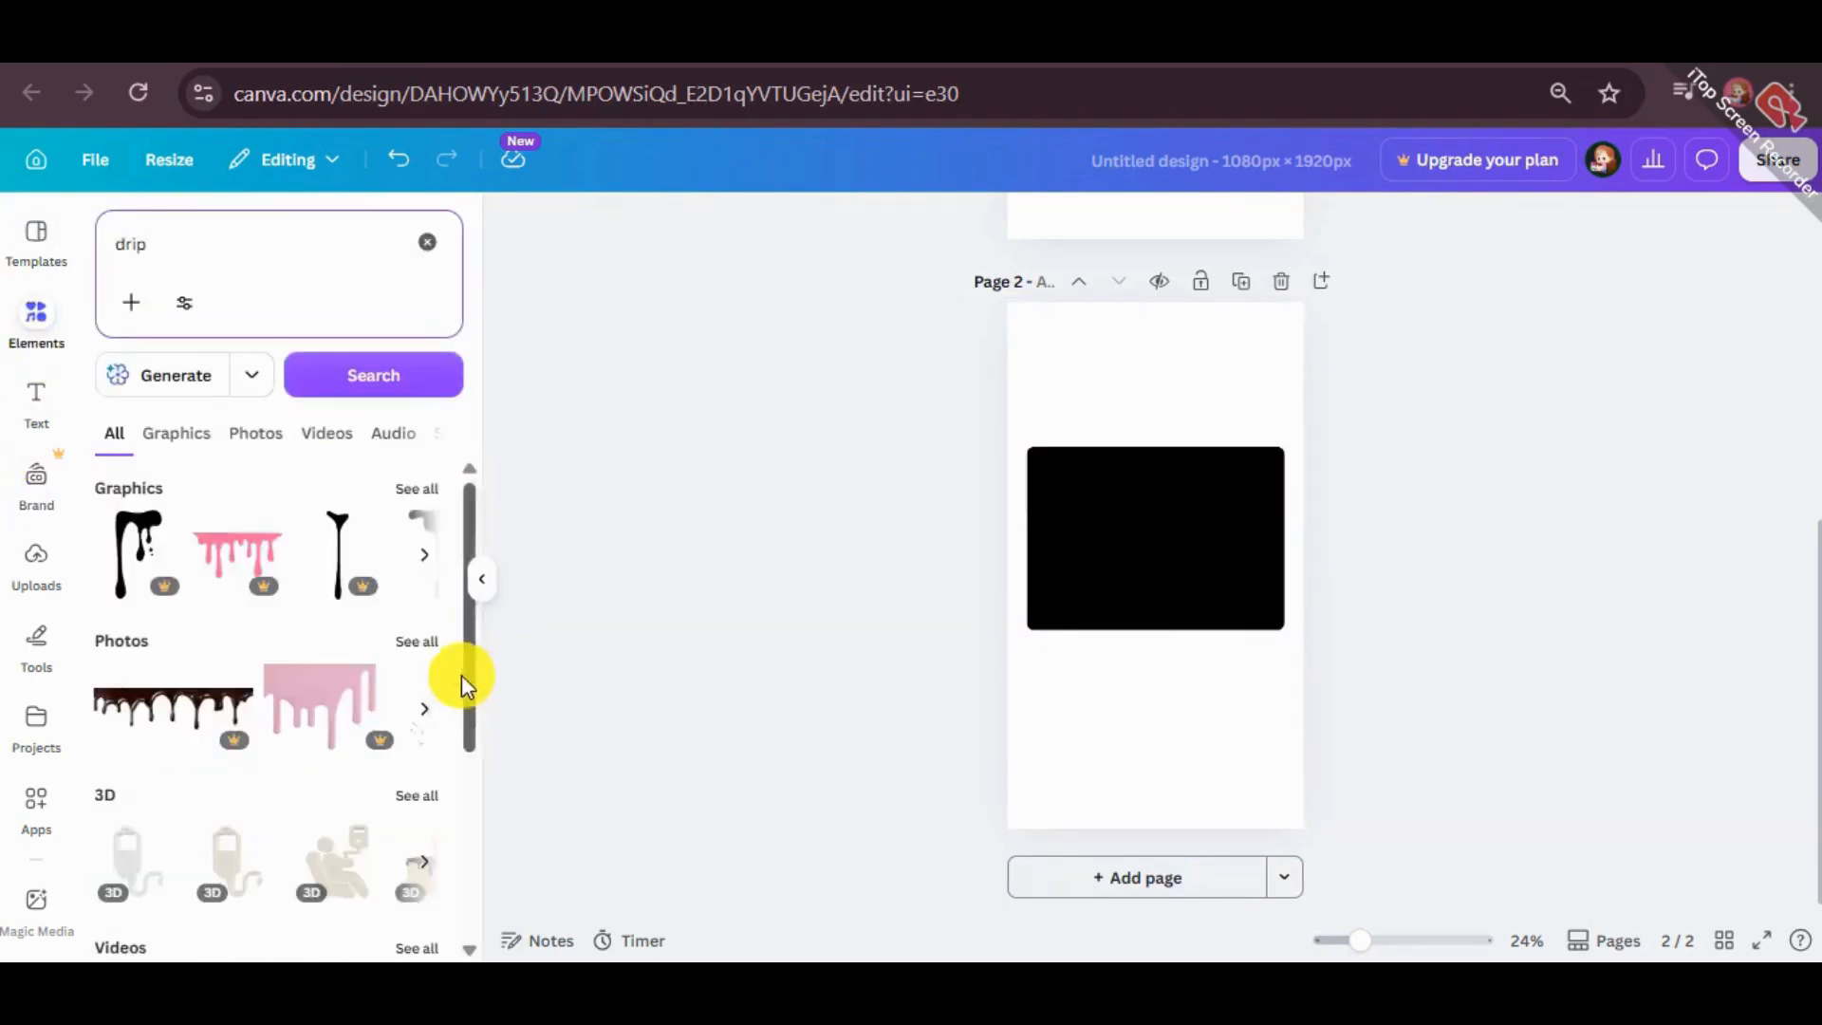
left_click(194, 447)
scroll(273, 759, "down", 5)
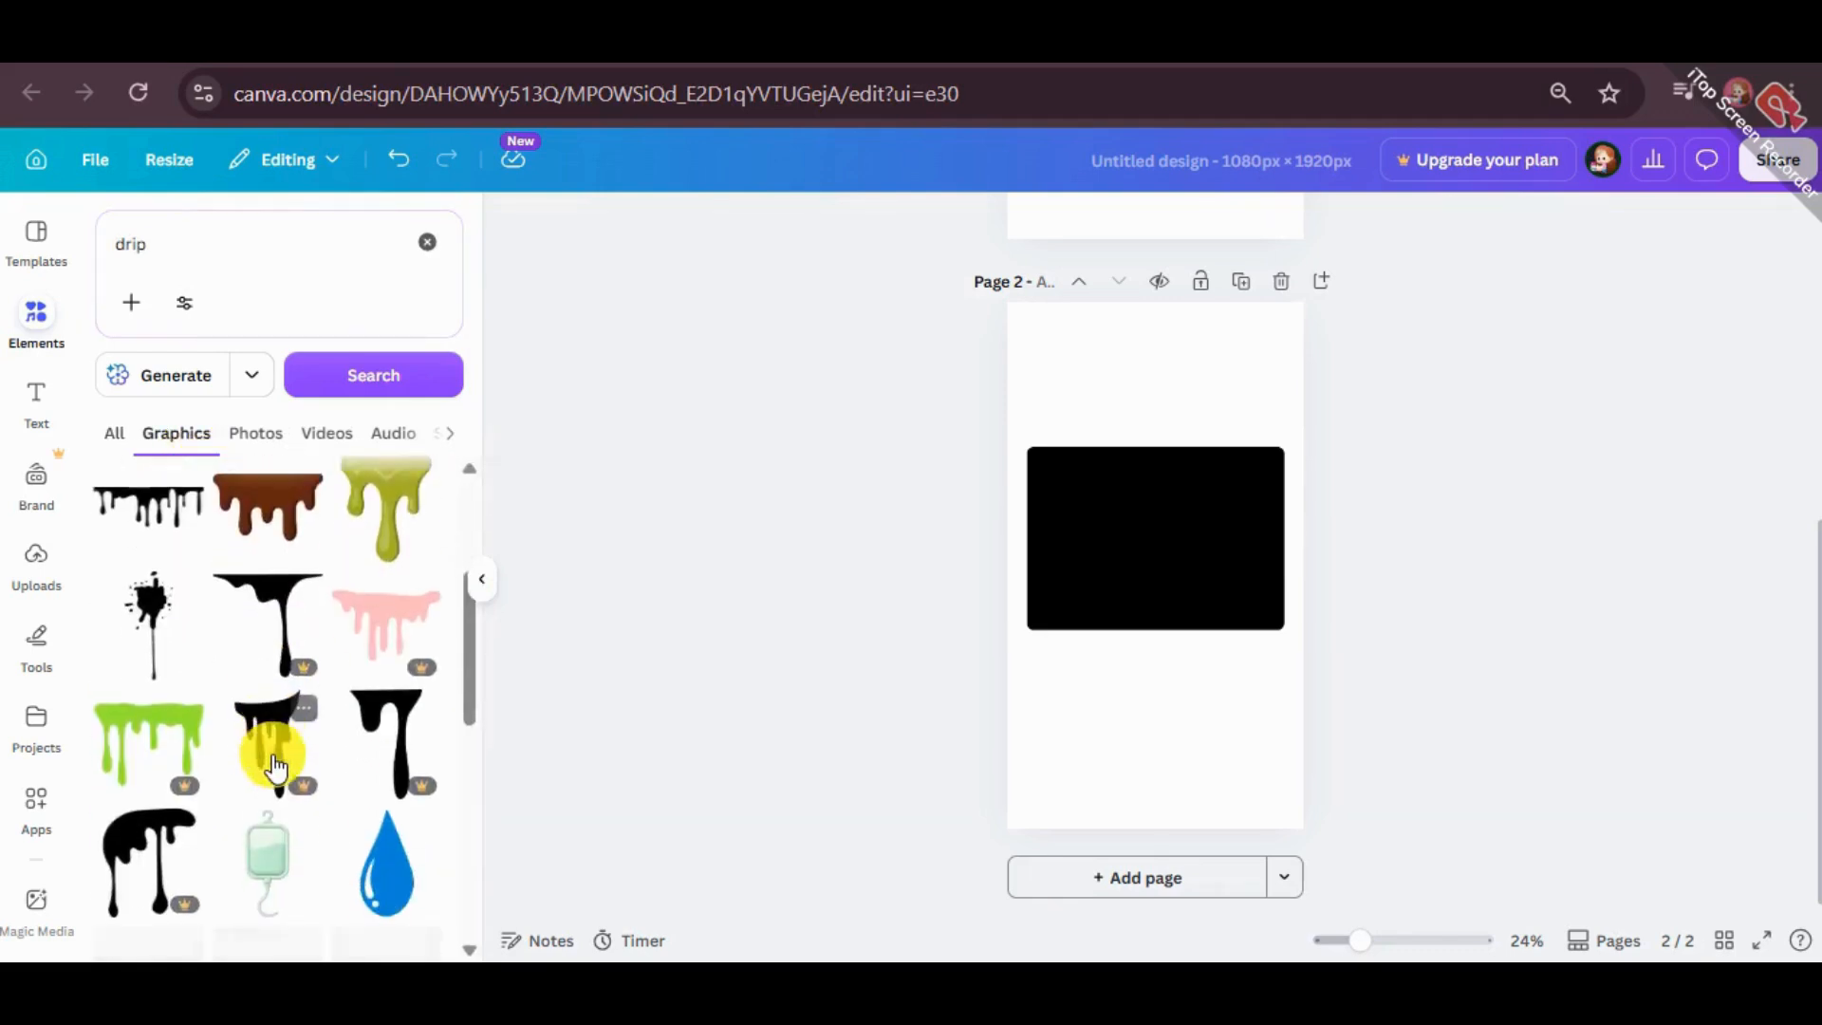
scroll(272, 759, "up", 2)
left_click(128, 551)
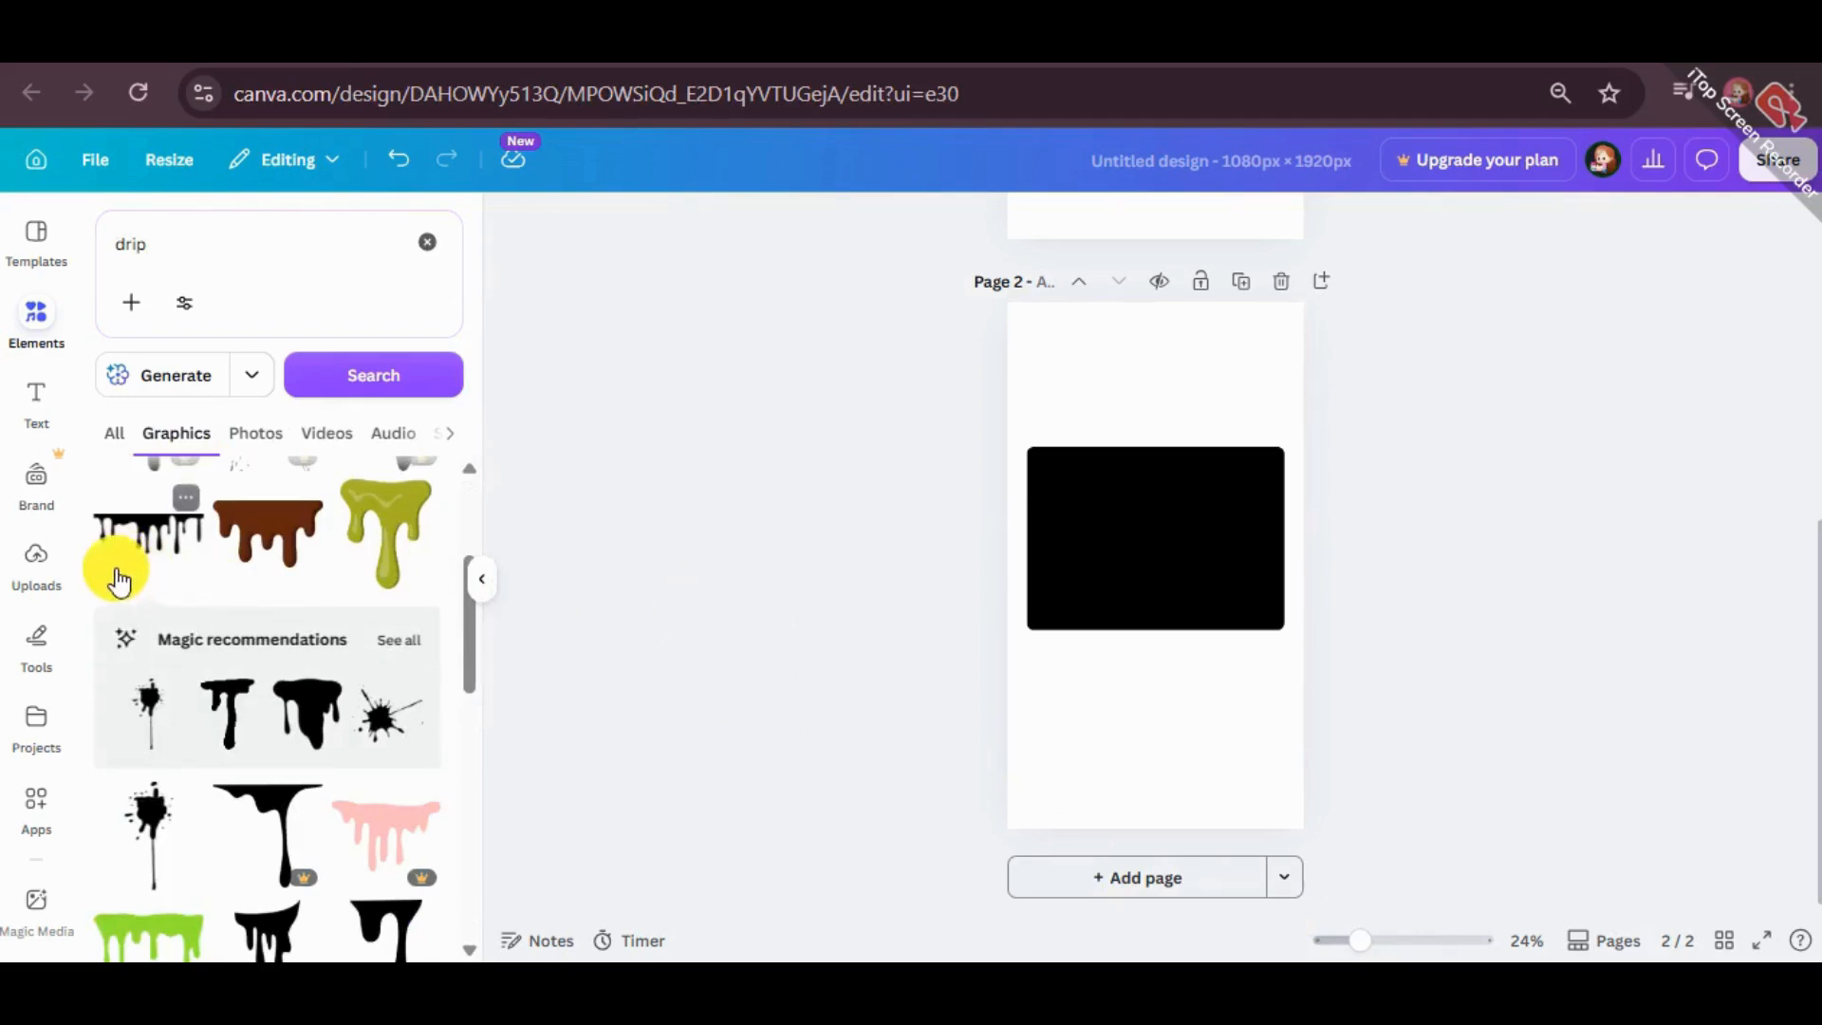
- Enlarge the drip graphic to the rectangle's width and place it so the drips hang from the rectangle's bottom edge
left_click(1187, 556)
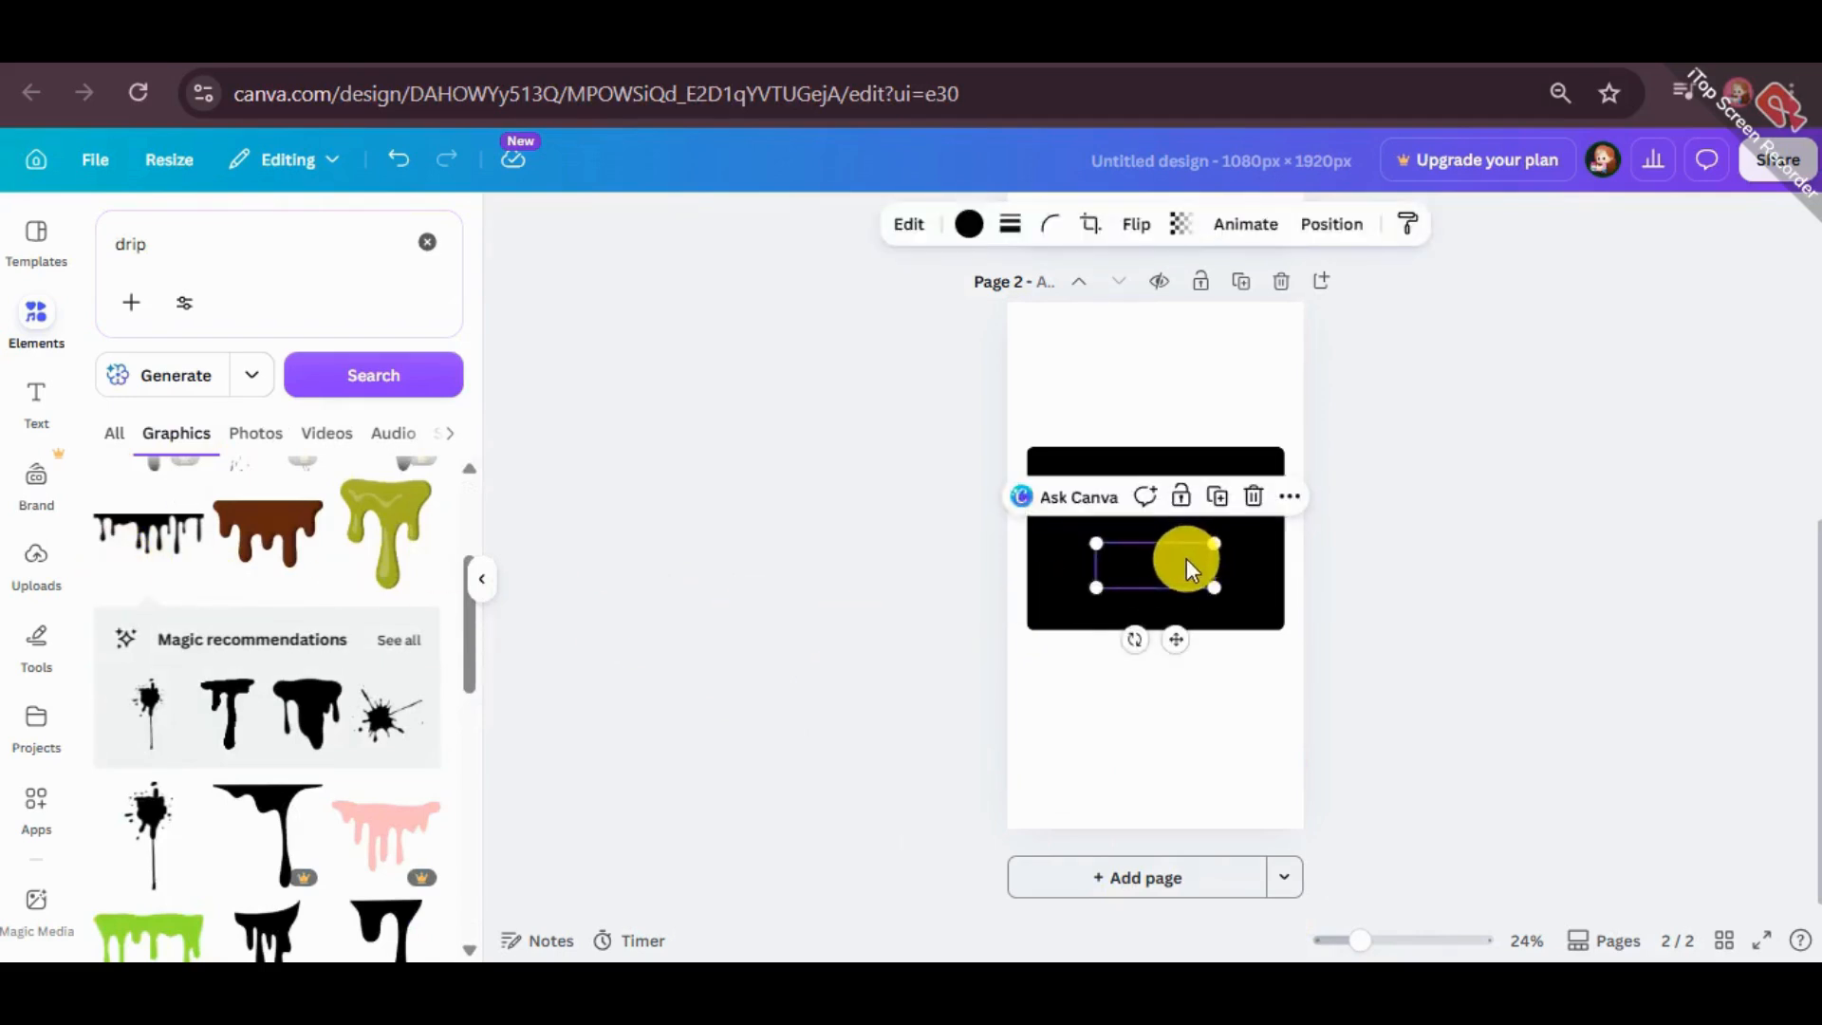
left_click_drag(1118, 600, 1265, 757)
left_click_drag(1143, 671, 1148, 653)
left_click(1695, 552)
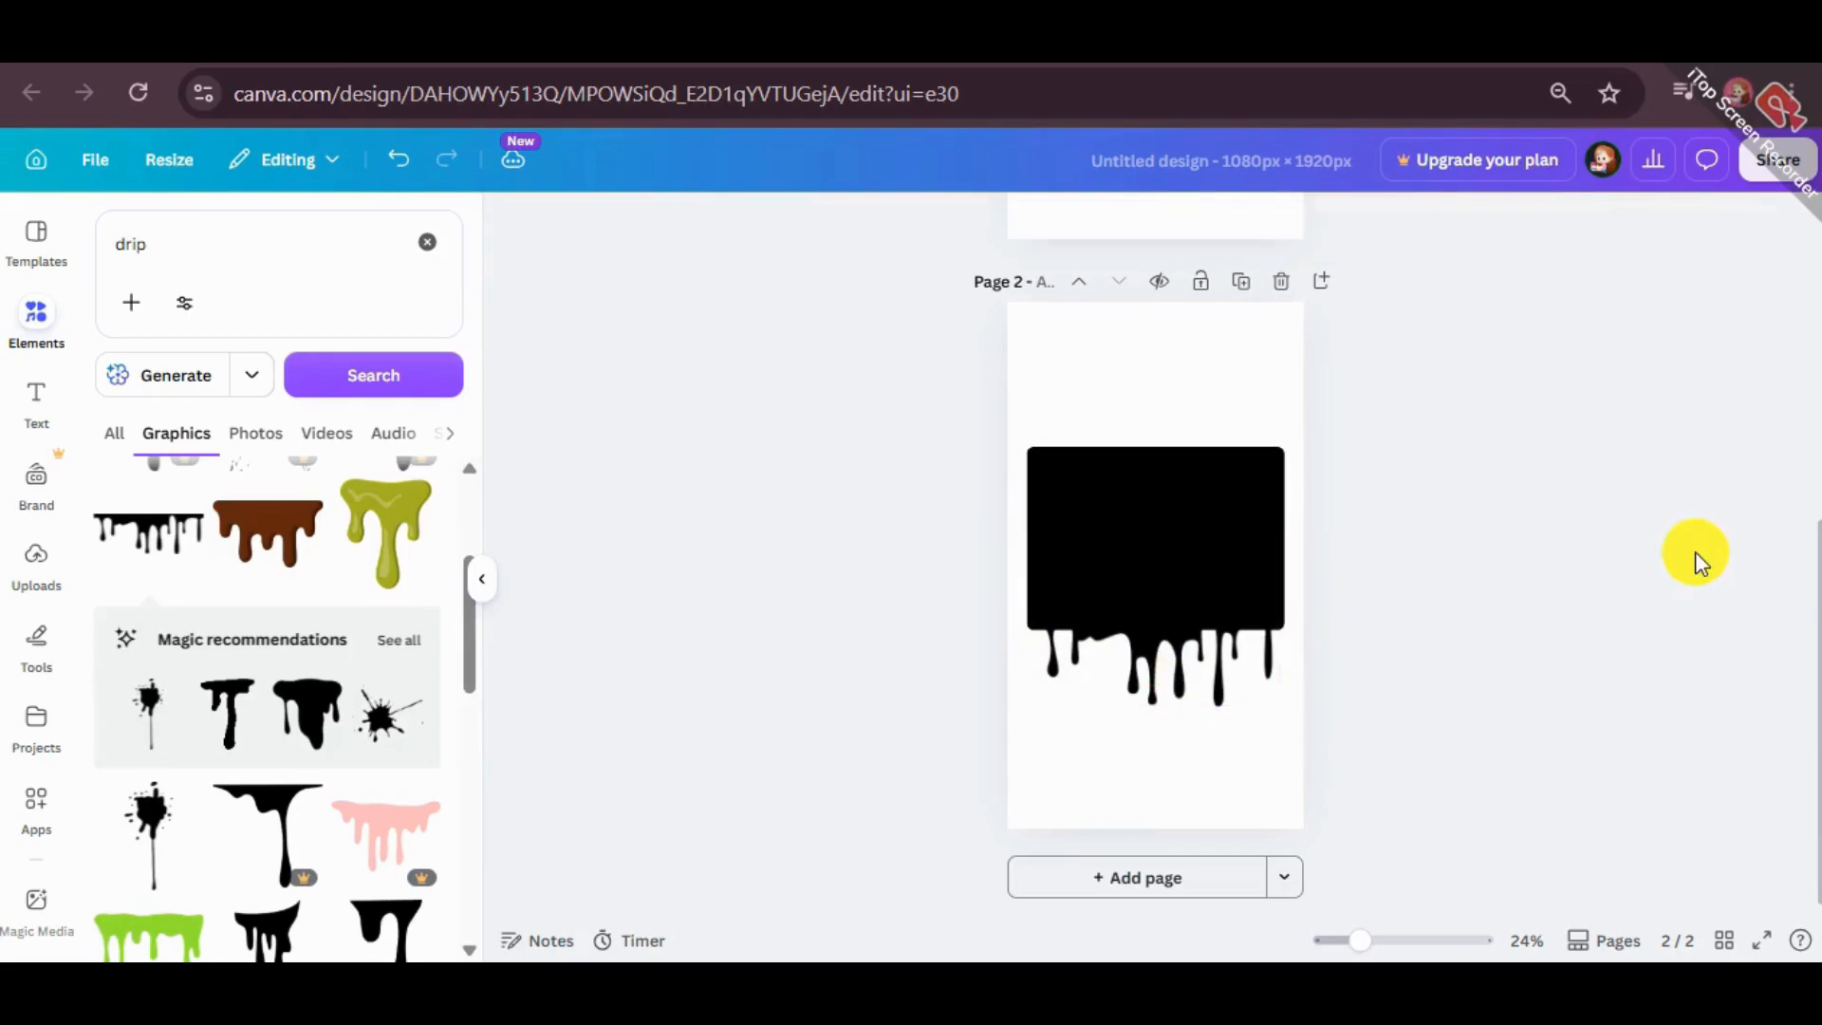
- Nudge the drip graphic slightly downward to fine-tune its join with the rectangle
left_click(1171, 630)
key("Down")
key("Down")
key("Down")
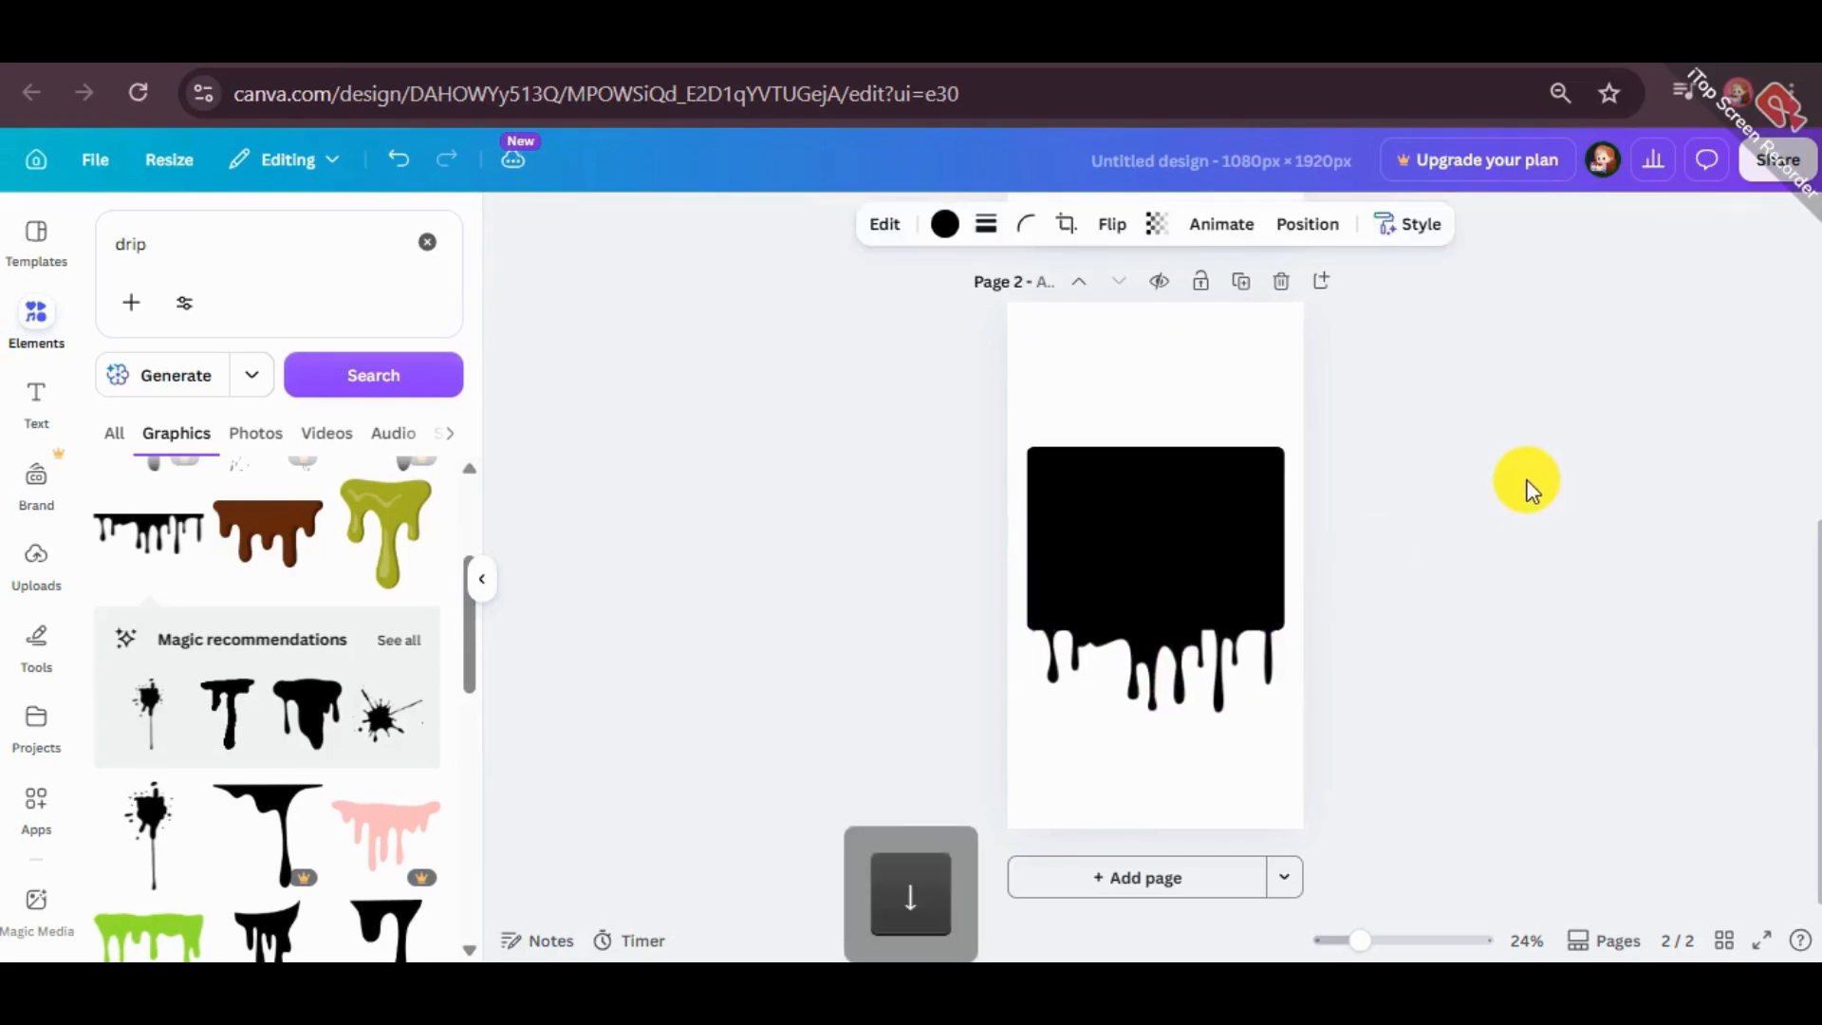
left_click(1517, 484)
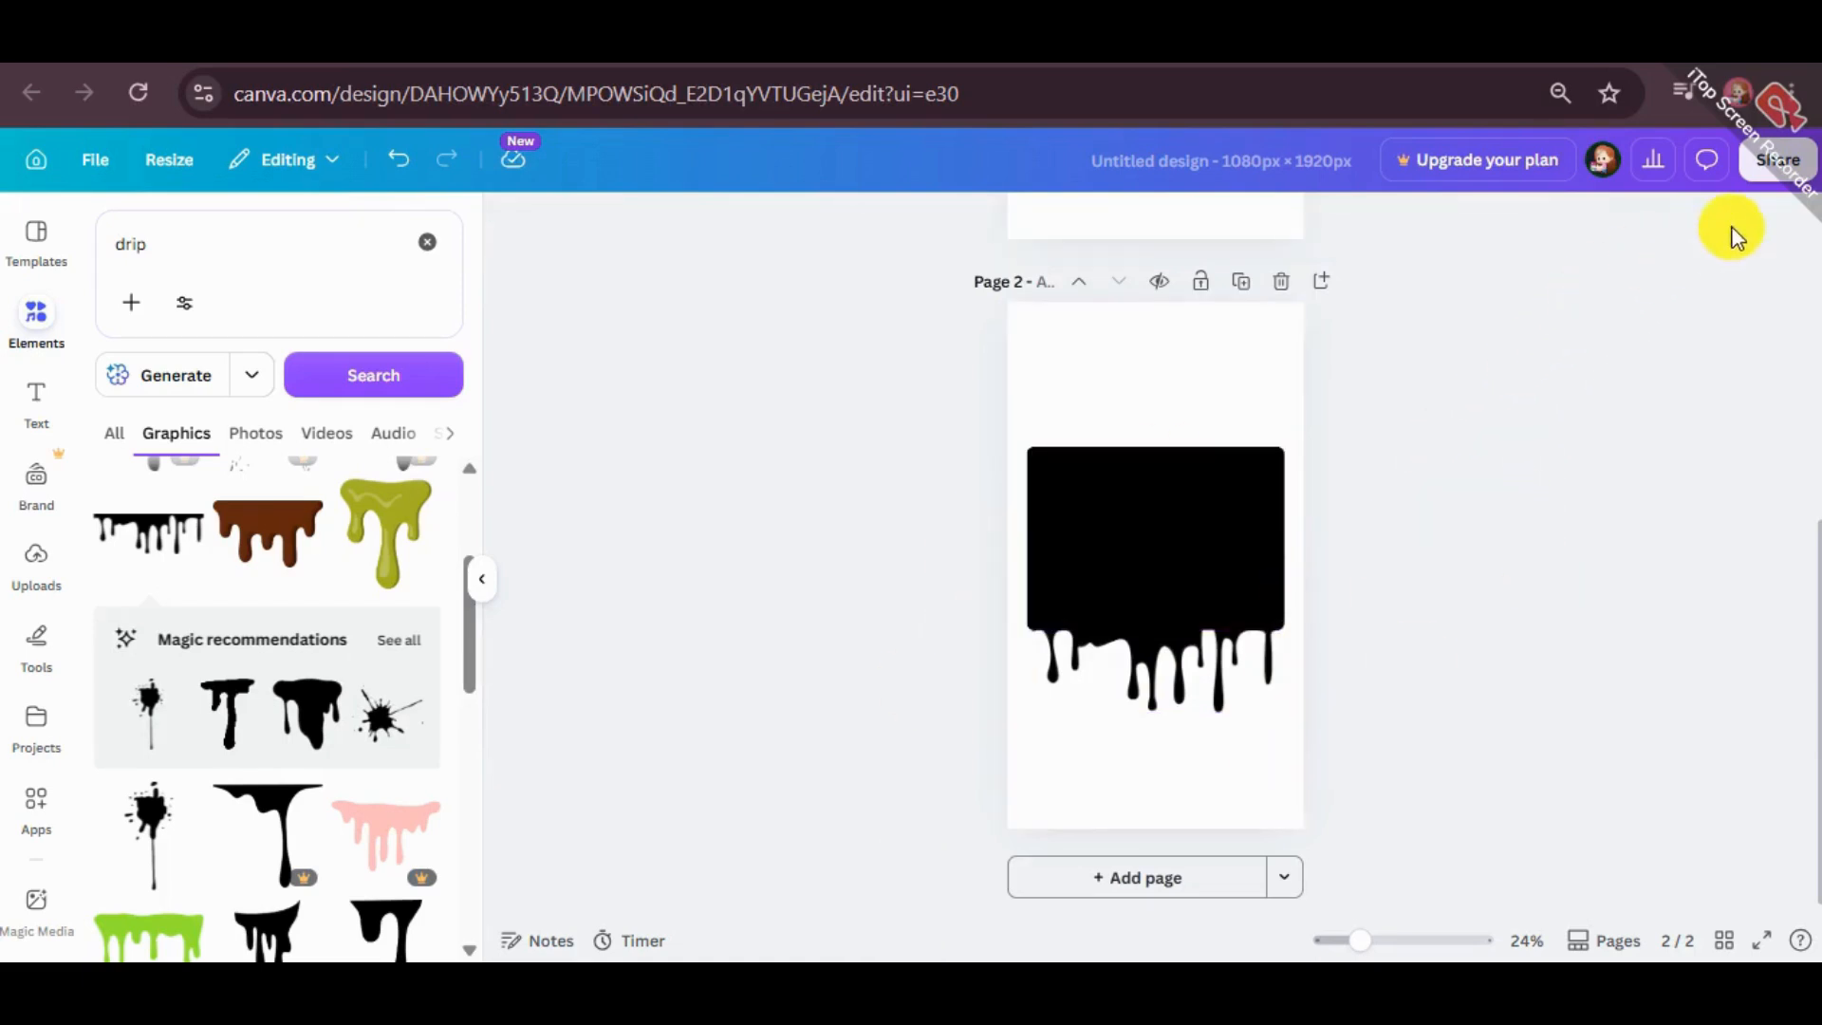
- Download only page 2 of the design as a PNG
left_click(1785, 166)
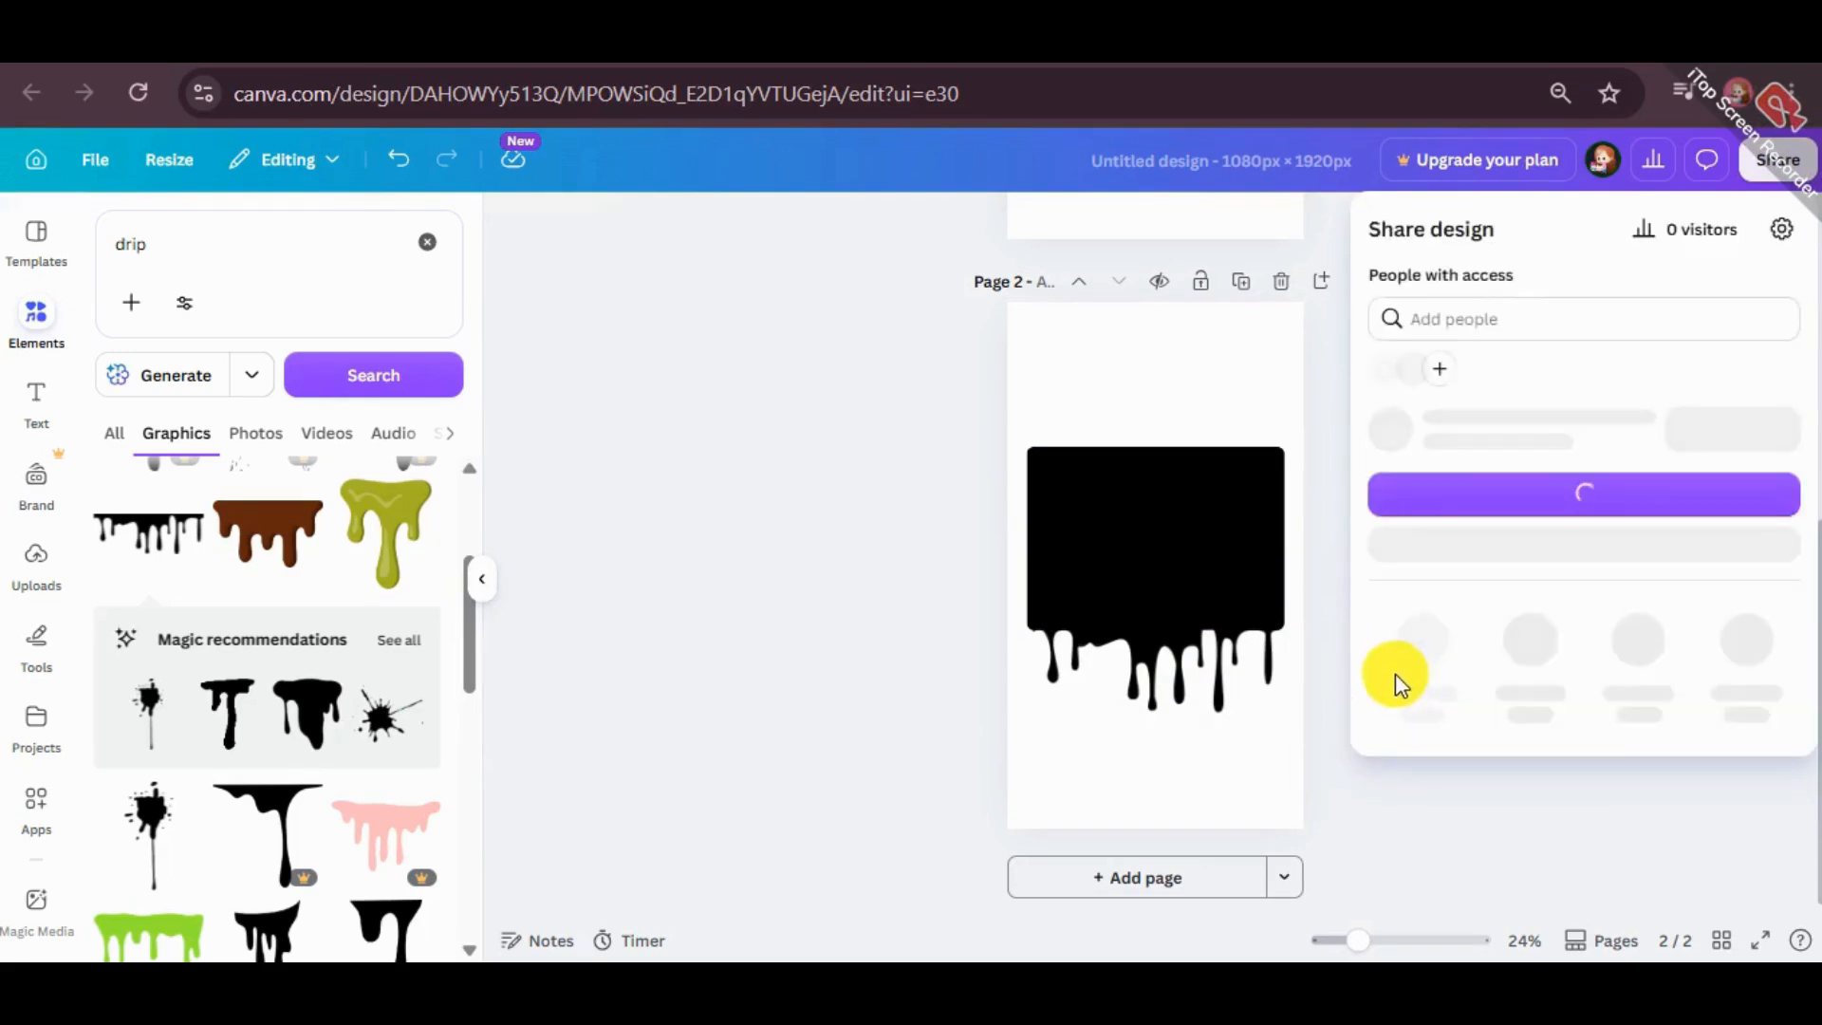
left_click(1437, 704)
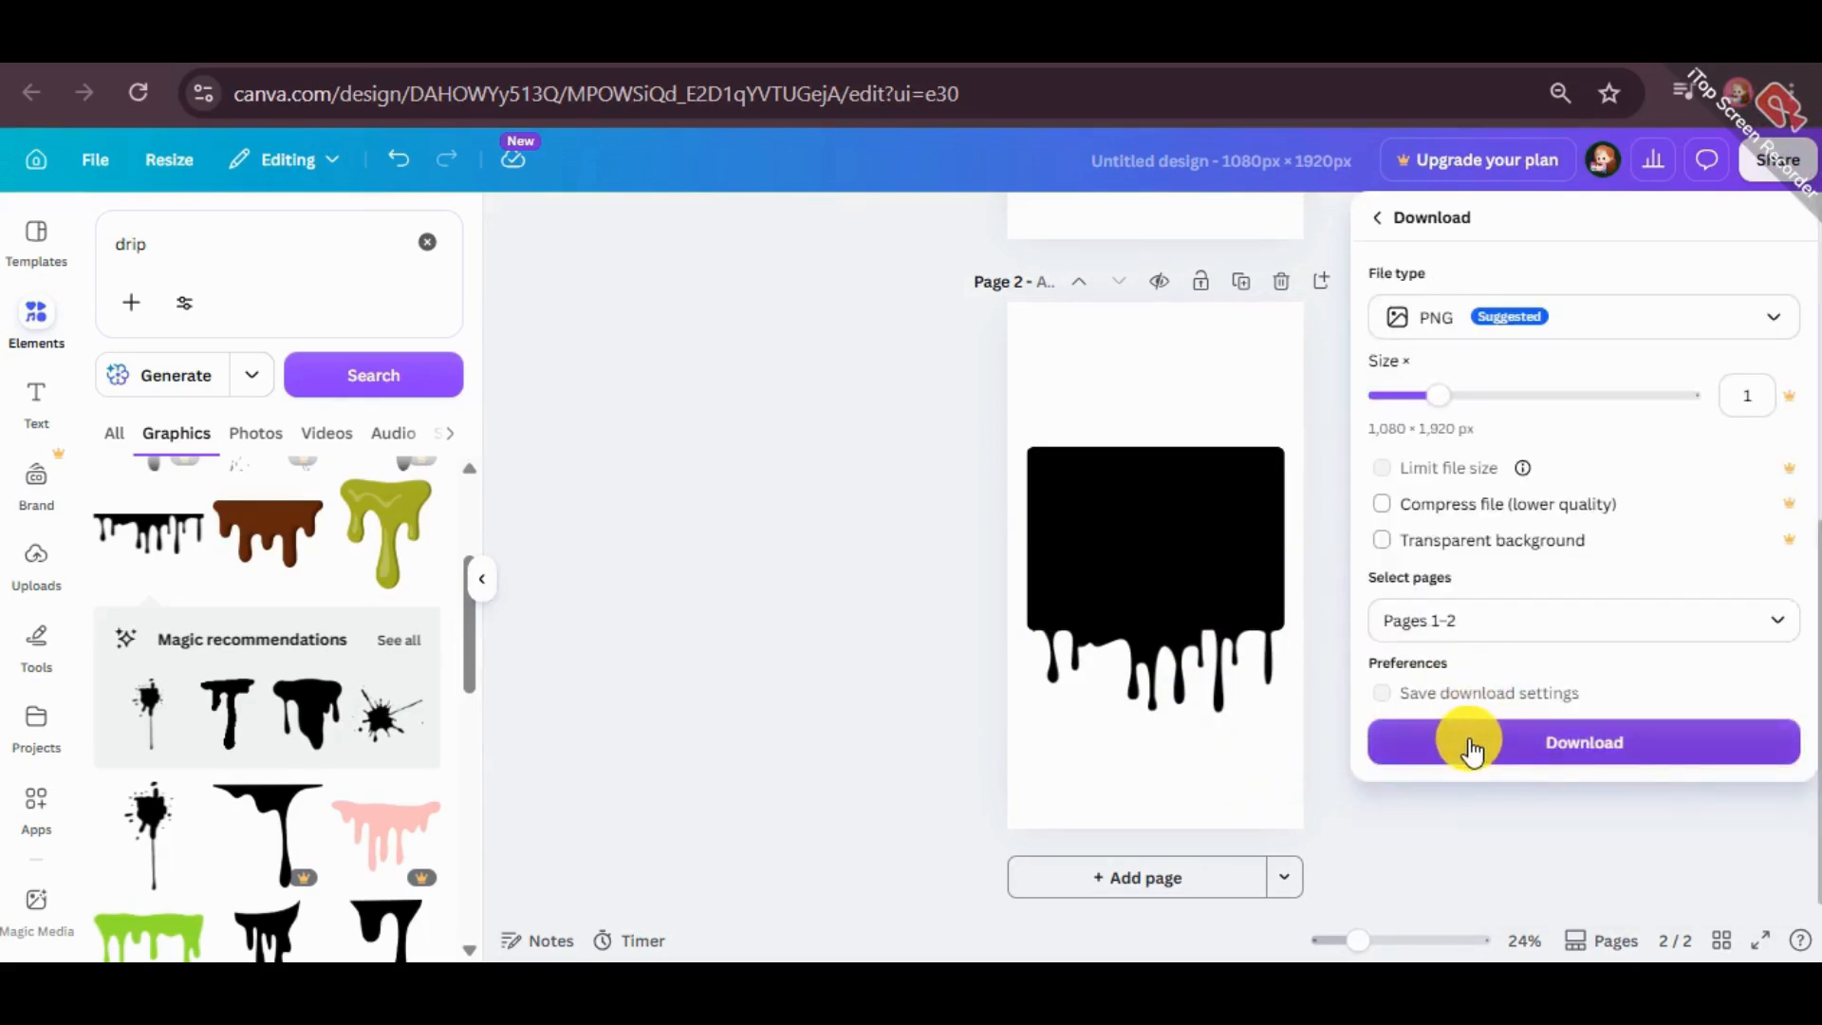
left_click(1461, 626)
left_click(1407, 413)
left_click(1486, 548)
left_click(1432, 740)
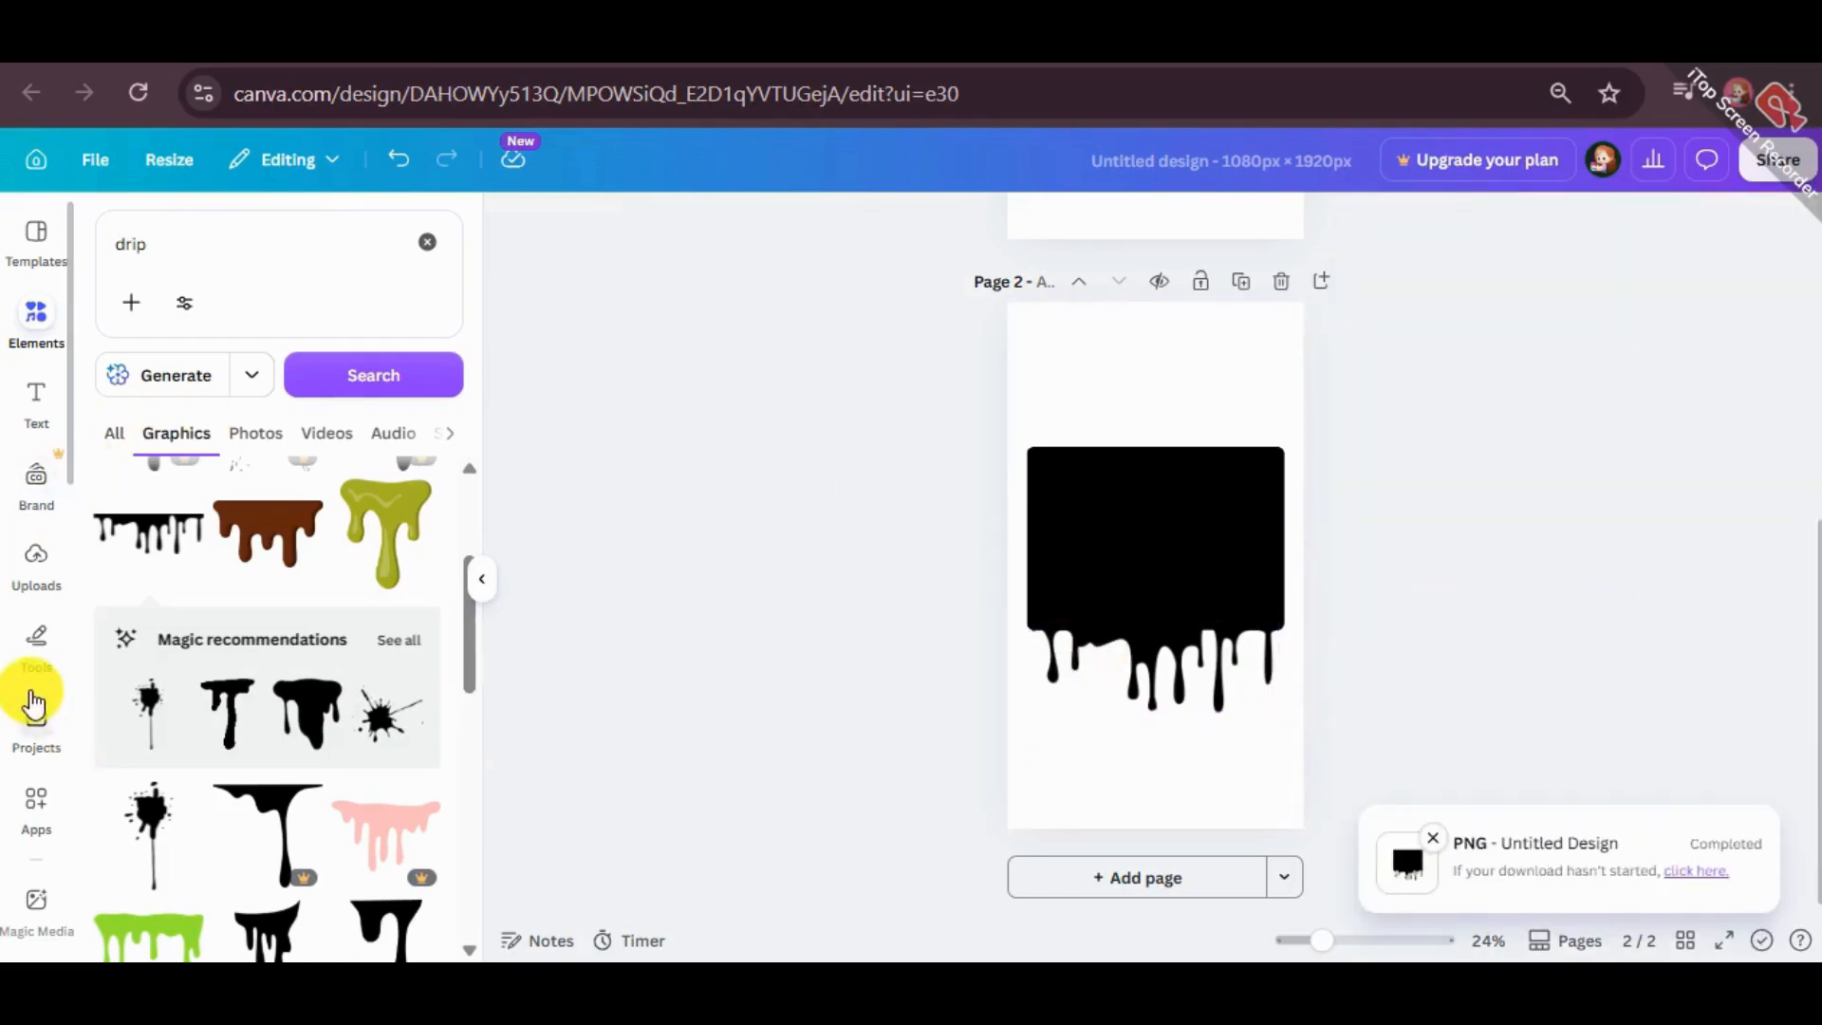
- Search the apps for "shape cutout" and open the Shape Cutout app
left_click(42, 795)
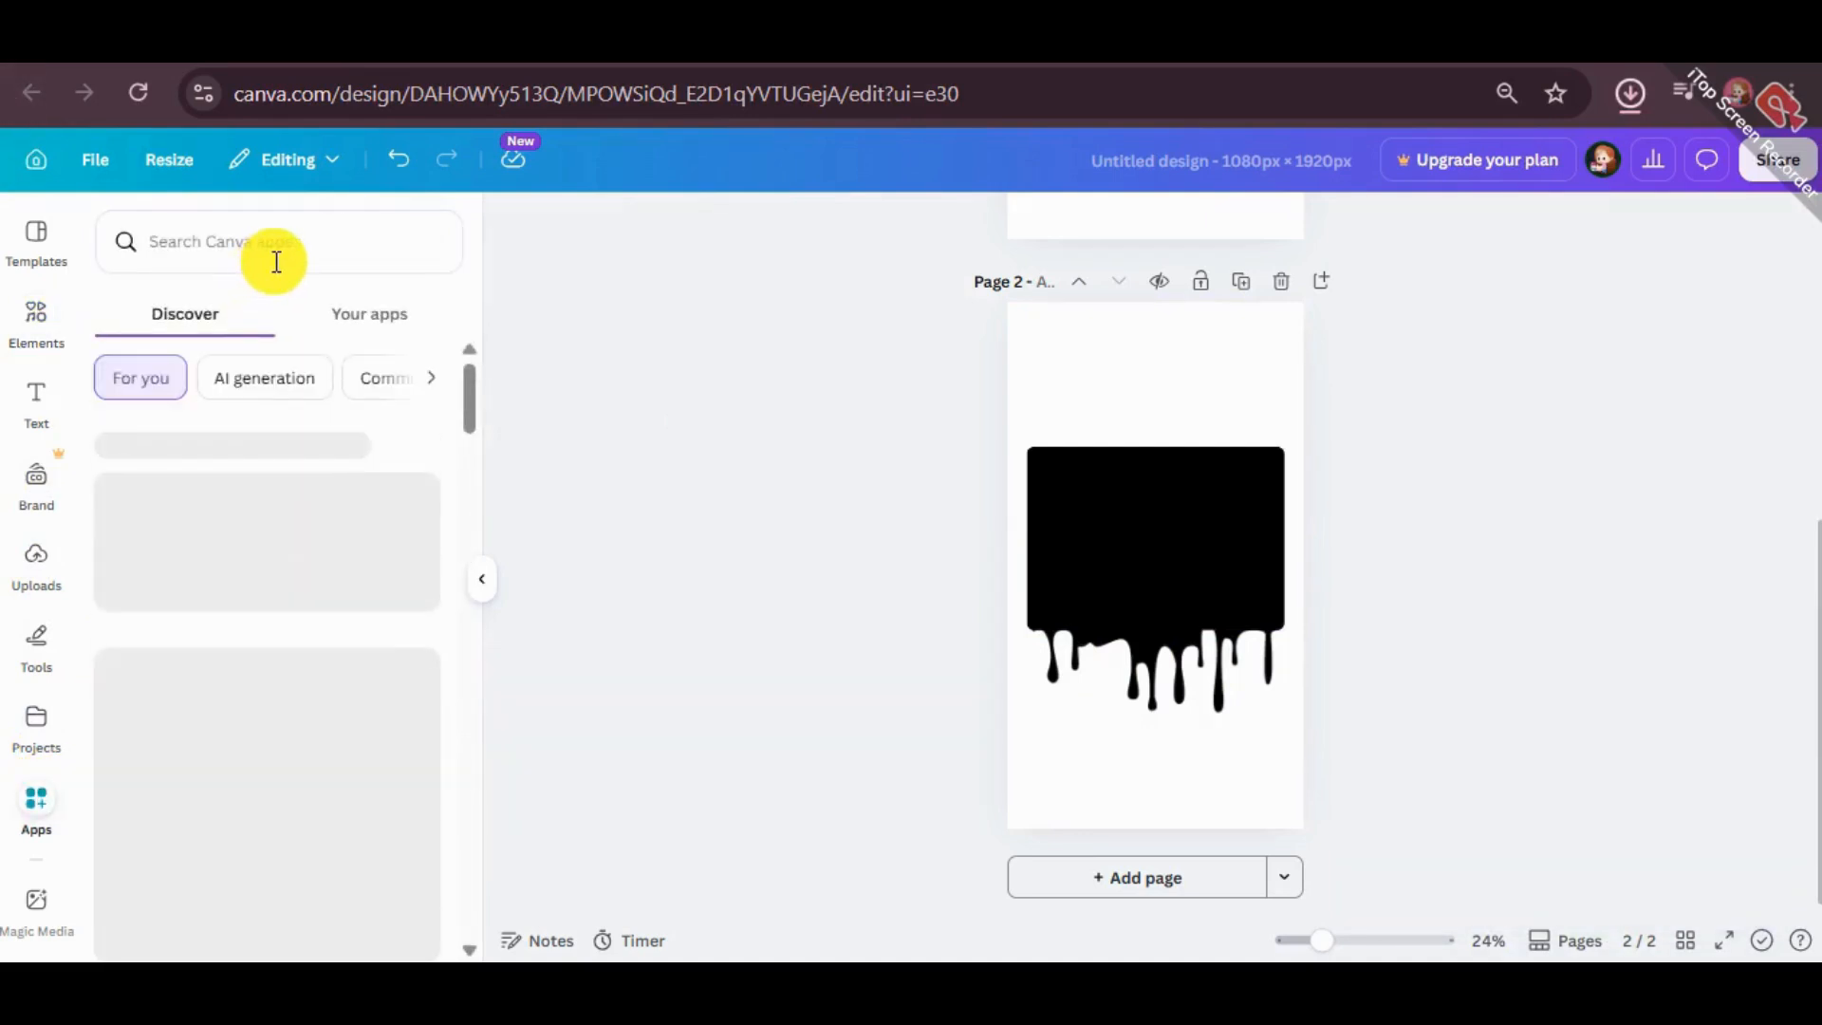
left_click(272, 257)
type("app")
key("BackSpace")
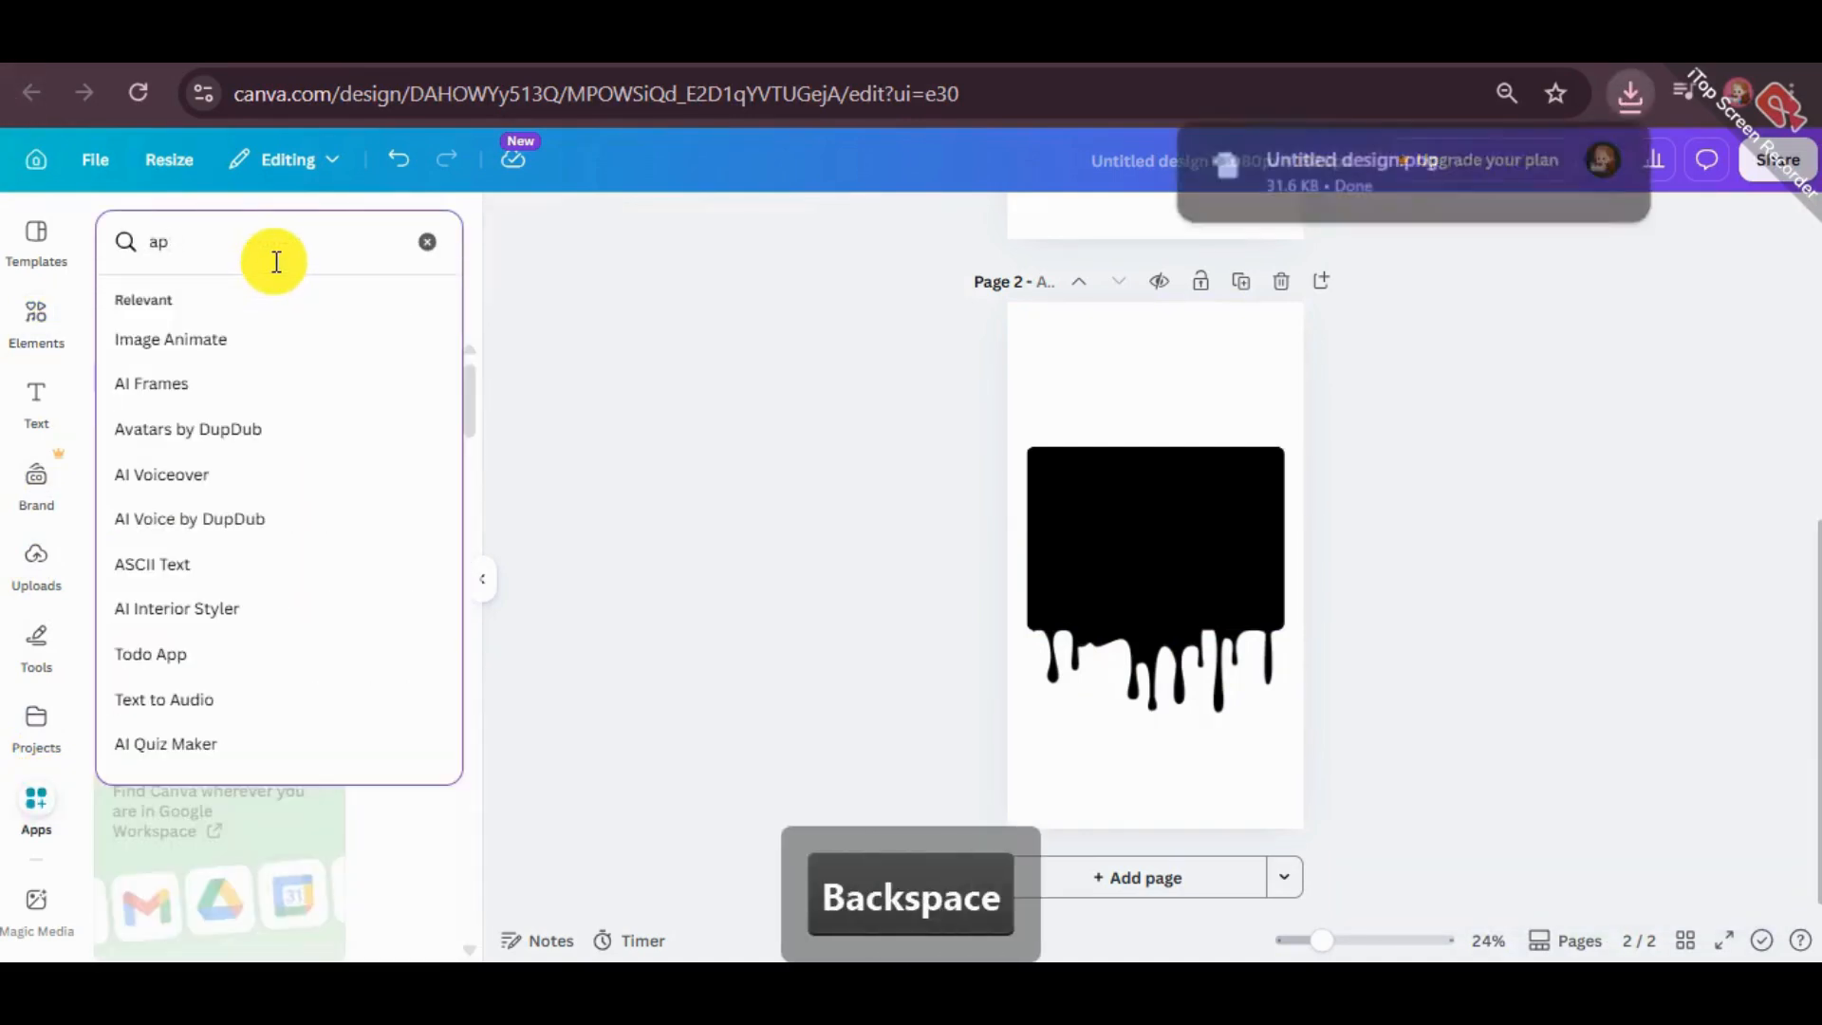
key("BackSpace")
key("BackSpace")
type("shape")
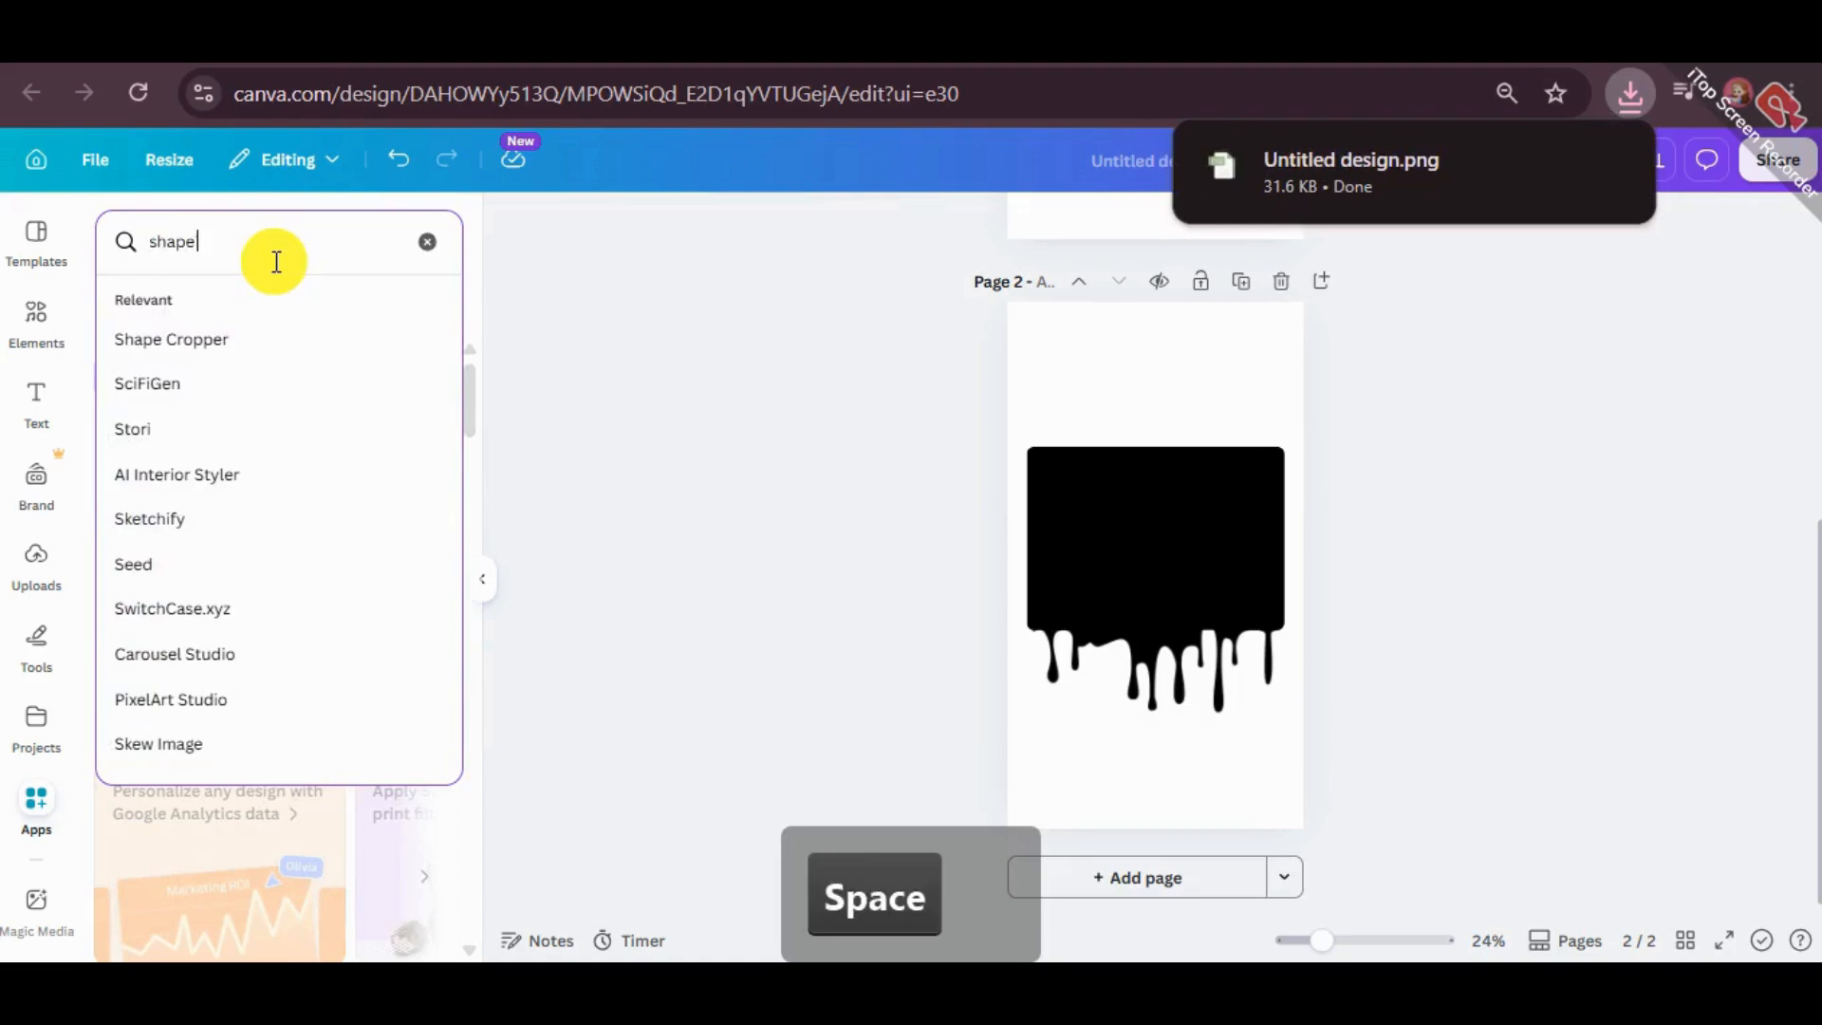
type(" cutout")
key("Return")
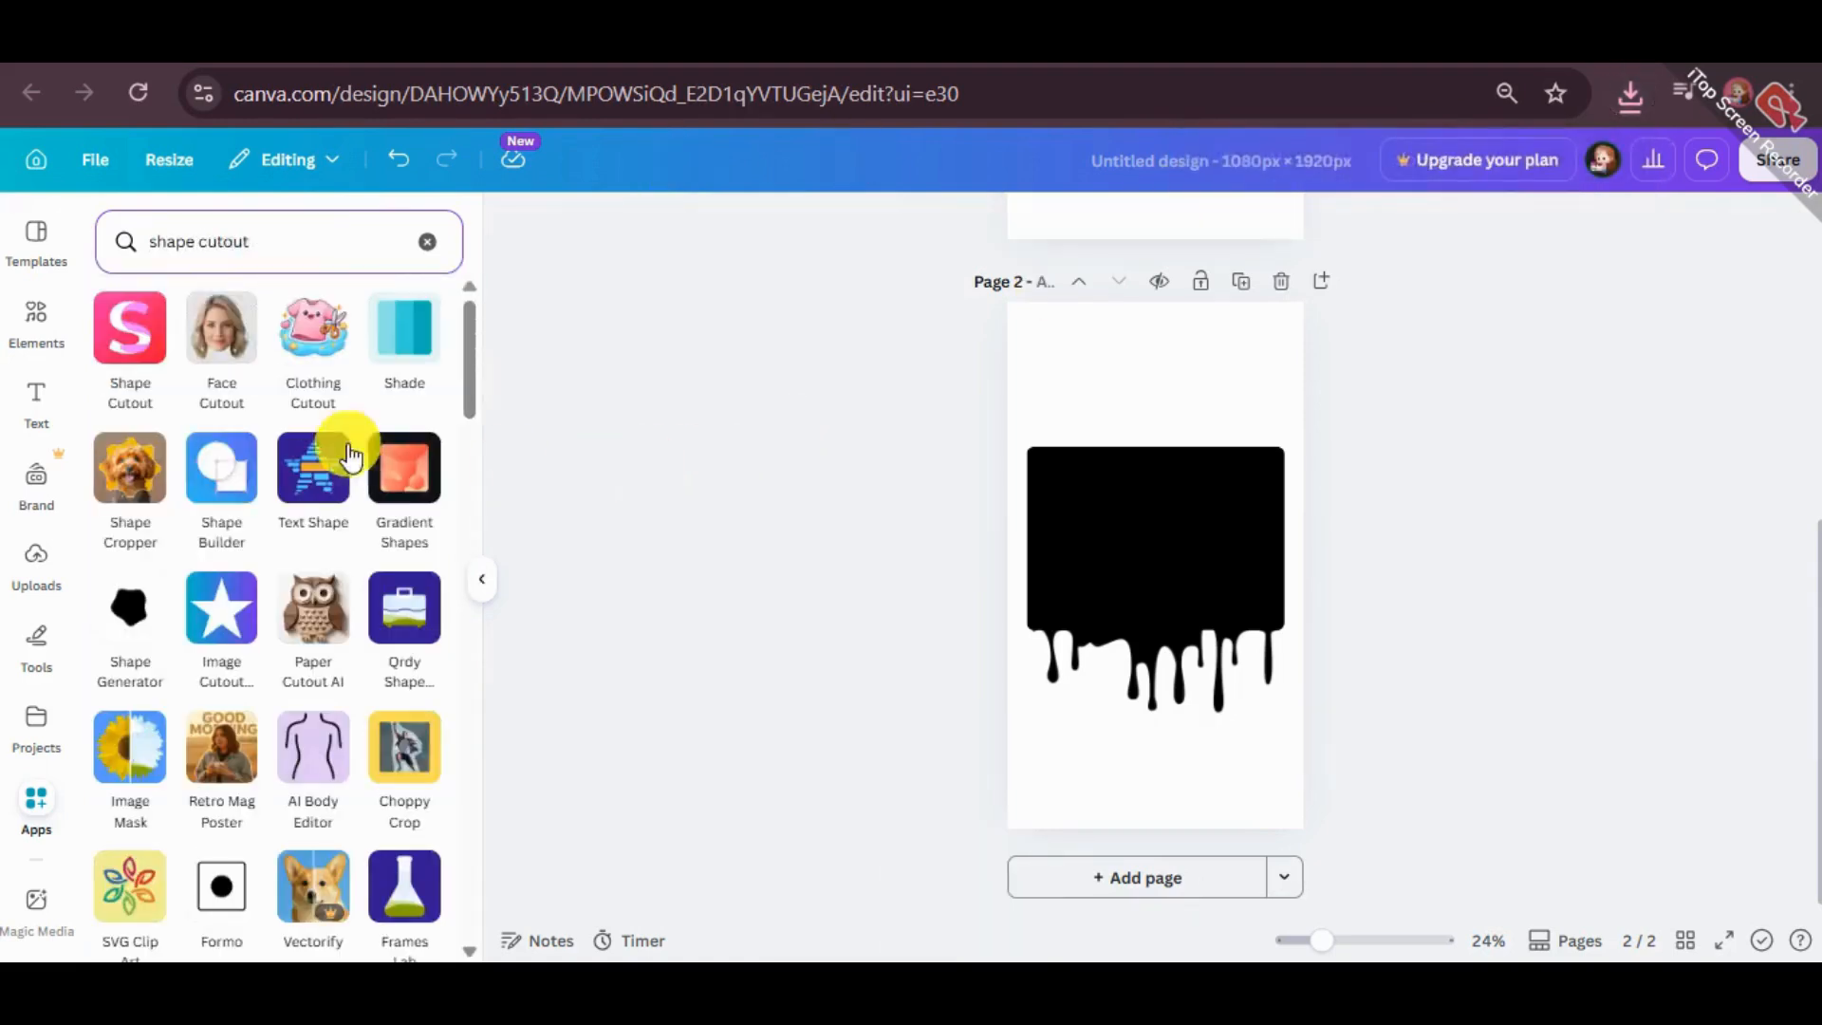
left_click(114, 370)
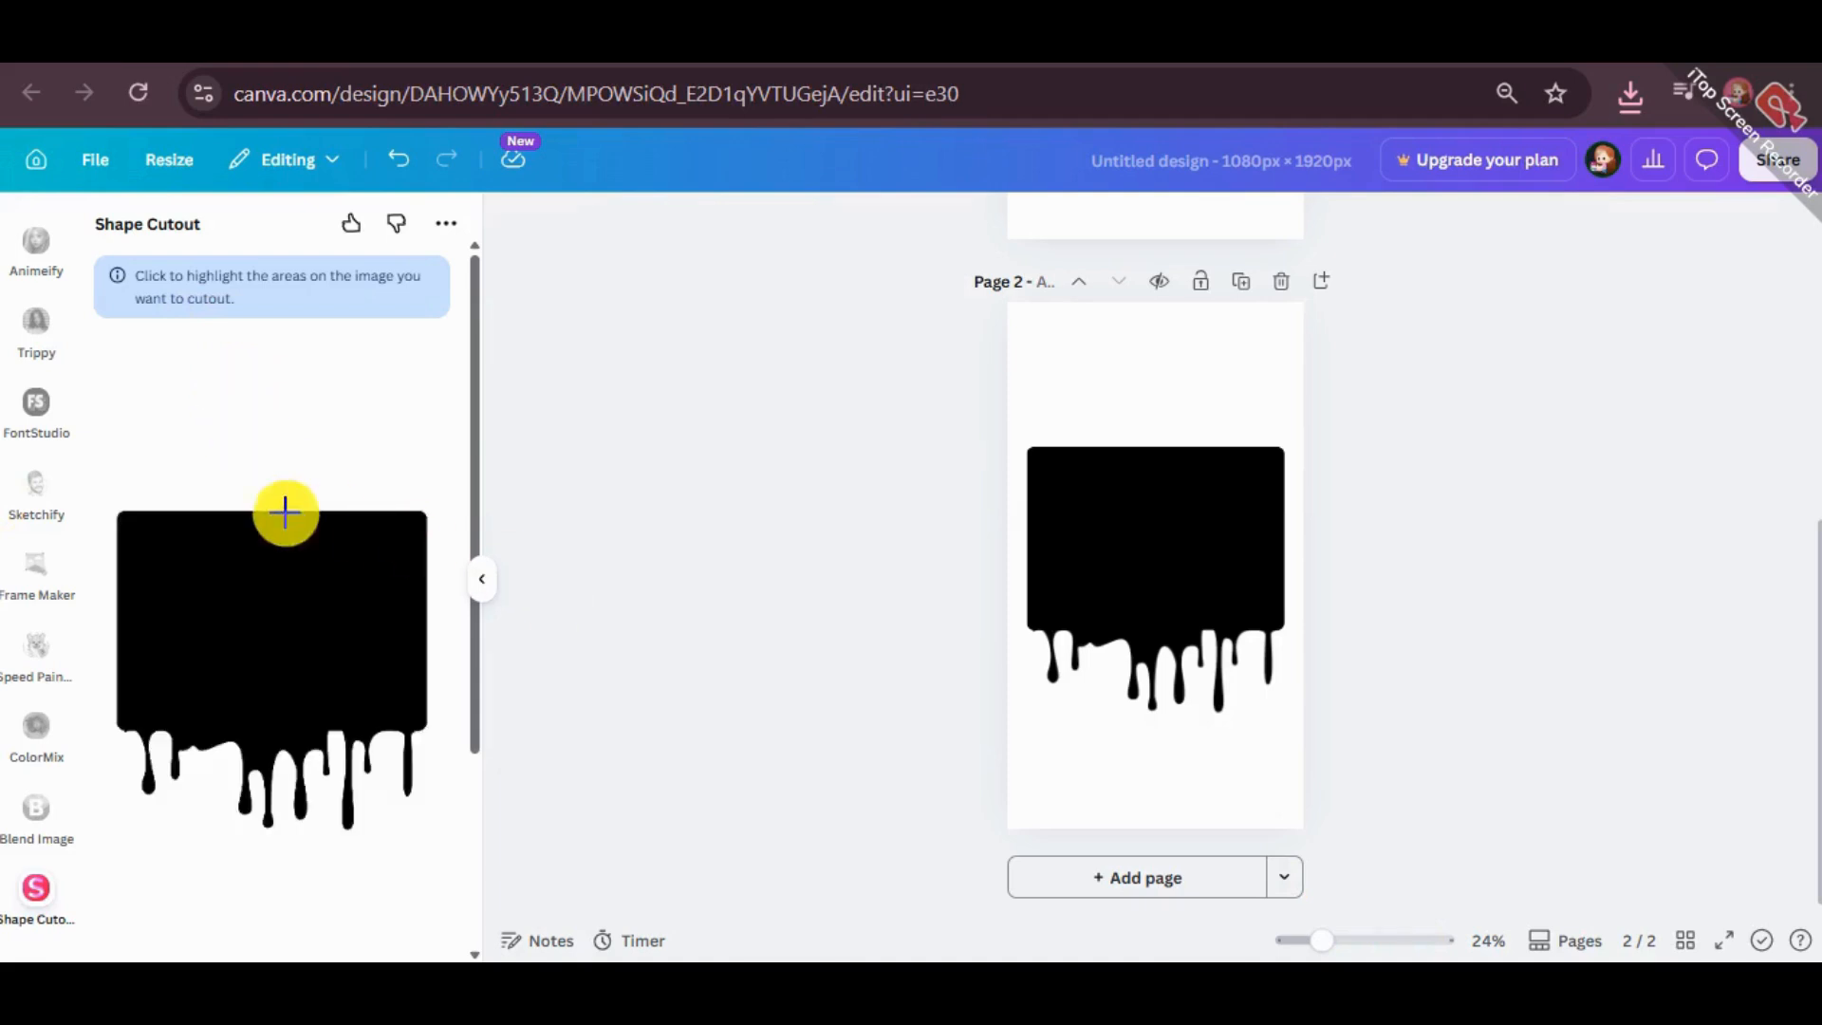
- Highlight the whole black dripping shape in Shape Cutout, cut it out and add the result to the design
left_click(276, 573)
scroll(427, 740, "down", 2)
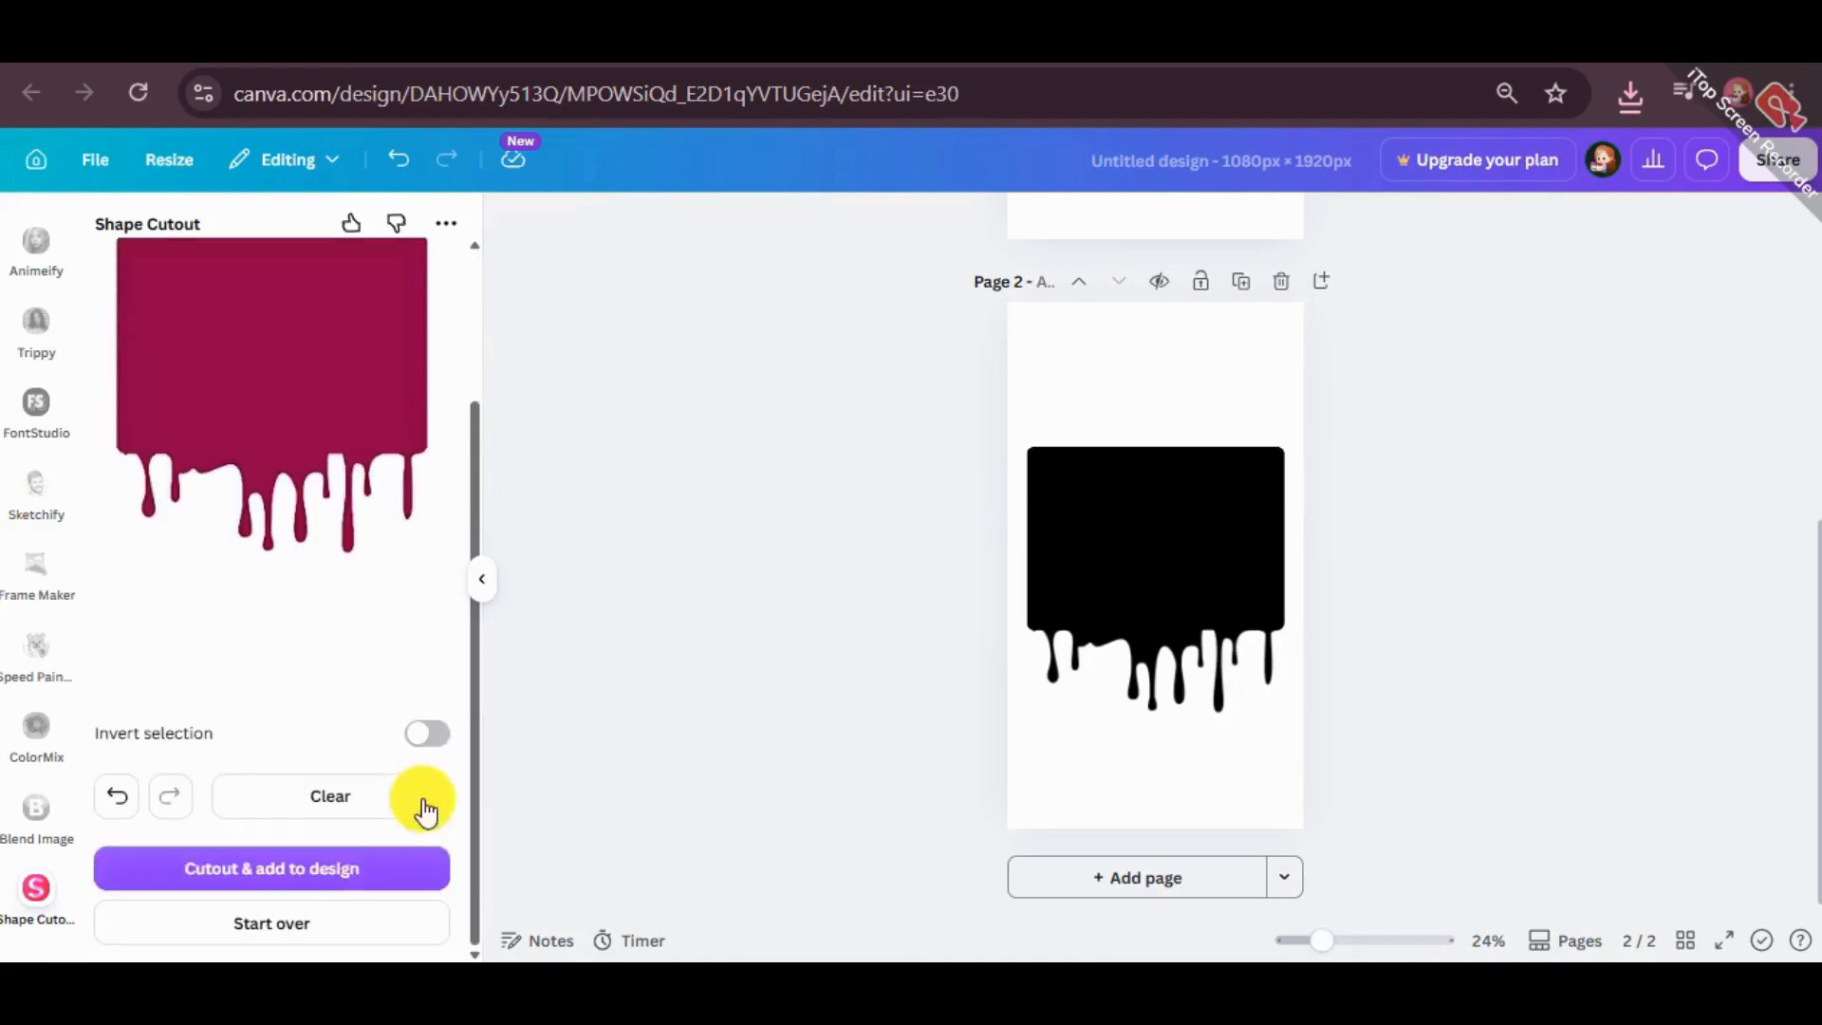
left_click(361, 880)
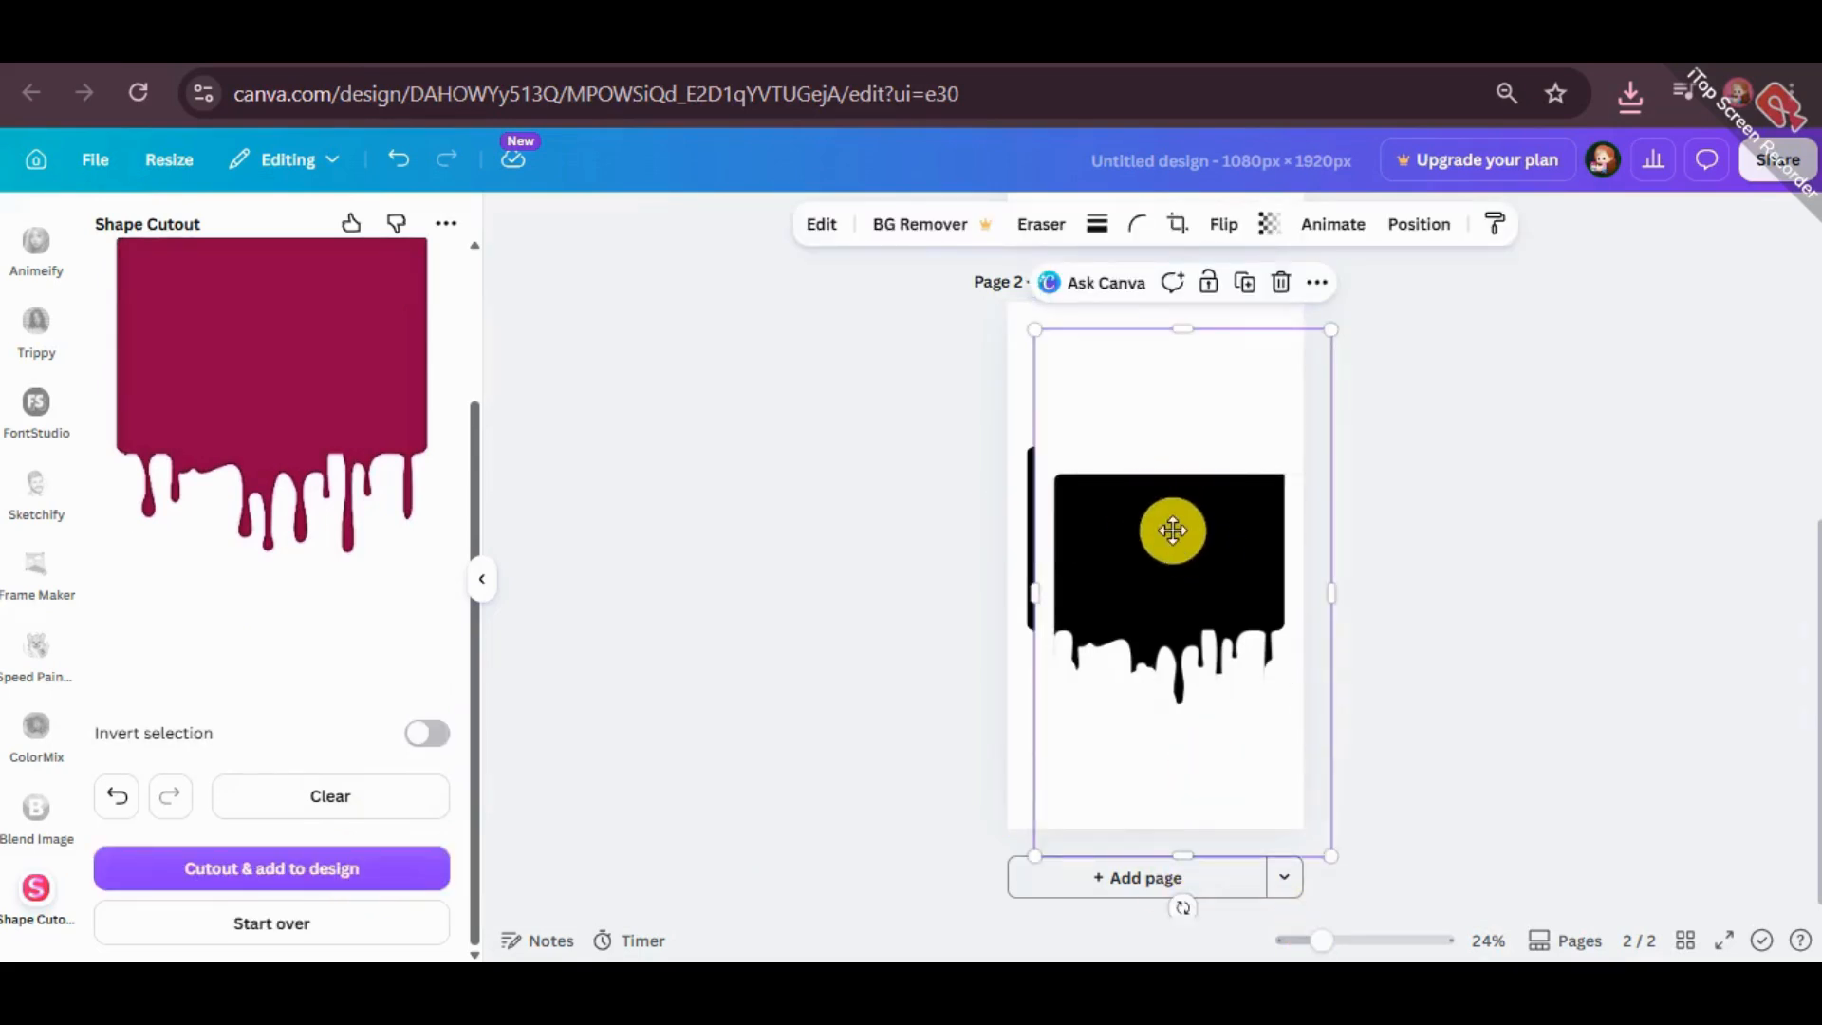
- Move the new cutout image aside and delete the original black rectangle and drip graphic from page 2
left_click_drag(1173, 530, 1220, 521)
left_click(1058, 613, "shift")
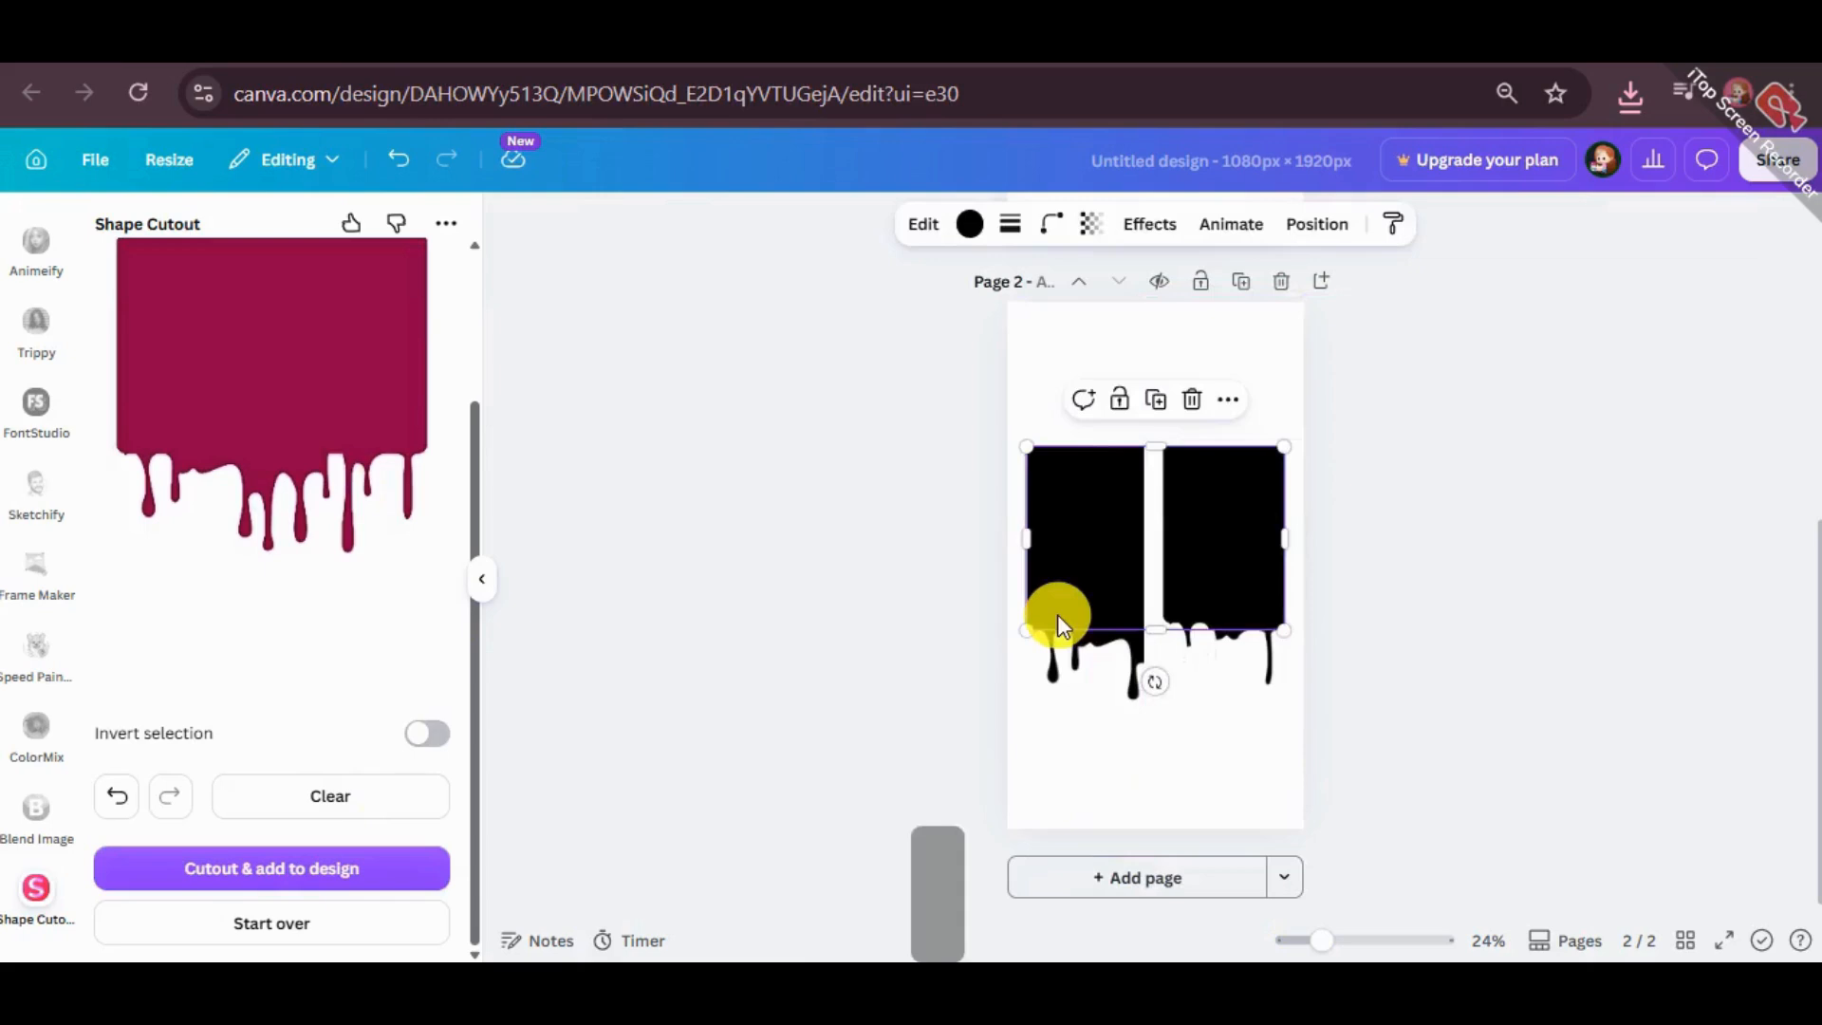
key("Delete")
left_click(1065, 657)
key("Delete")
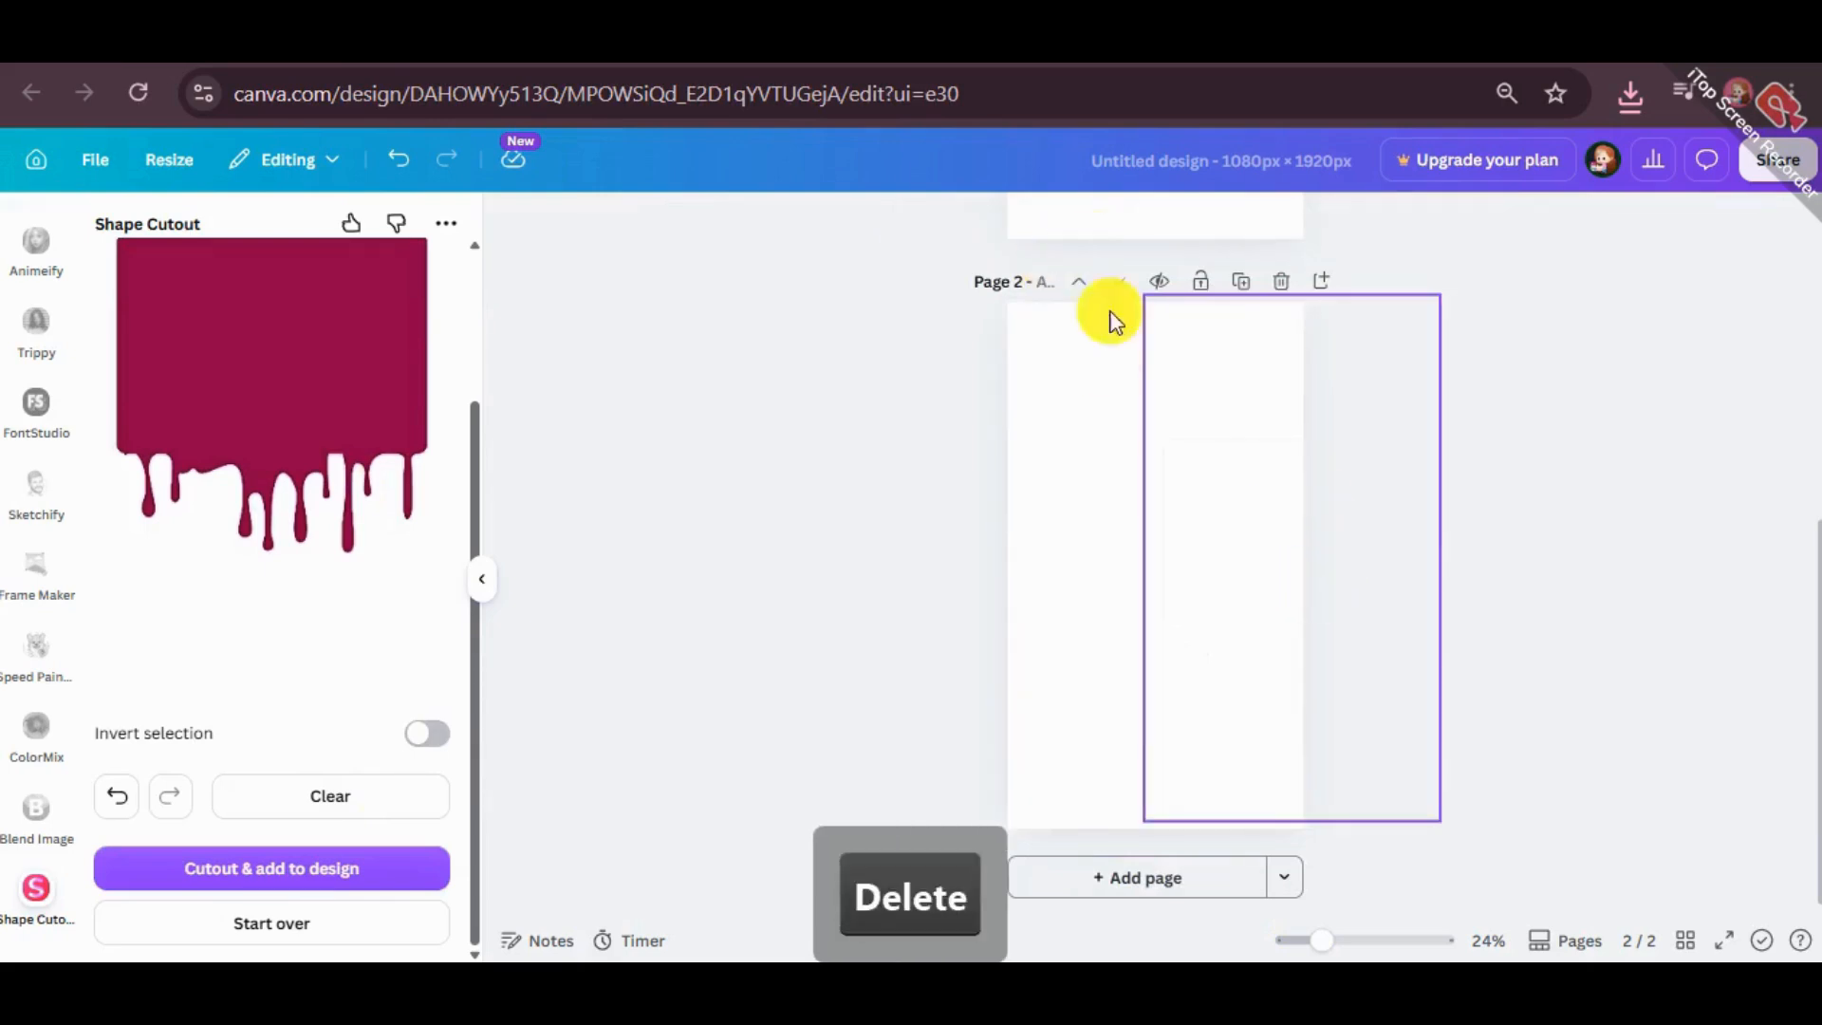
- Move the white cutout image from page 2 up to page 1, over the orange photo
left_click_drag(1237, 582, 1090, 245)
scroll(1379, 608, "up", 3)
left_click_drag(1194, 590, 1184, 327)
scroll(1353, 498, "up", 3)
scroll(1353, 498, "down", 1)
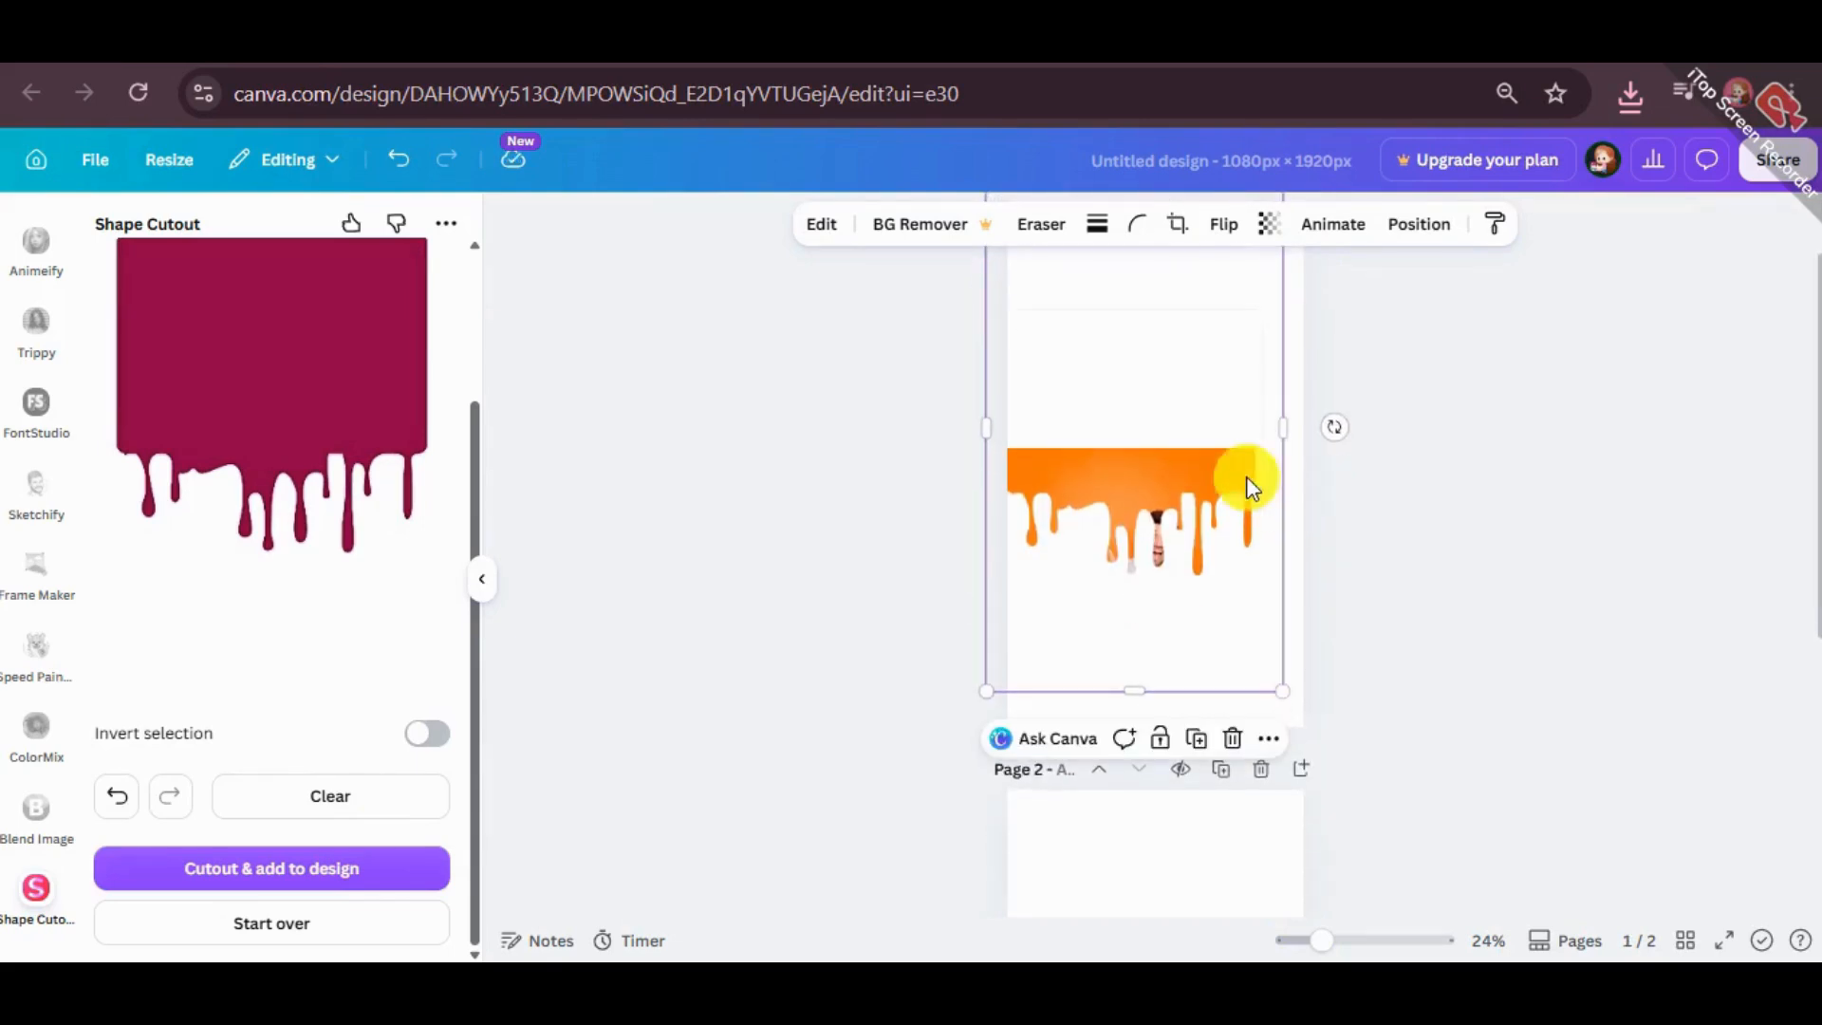
left_click_drag(1202, 554, 1210, 532)
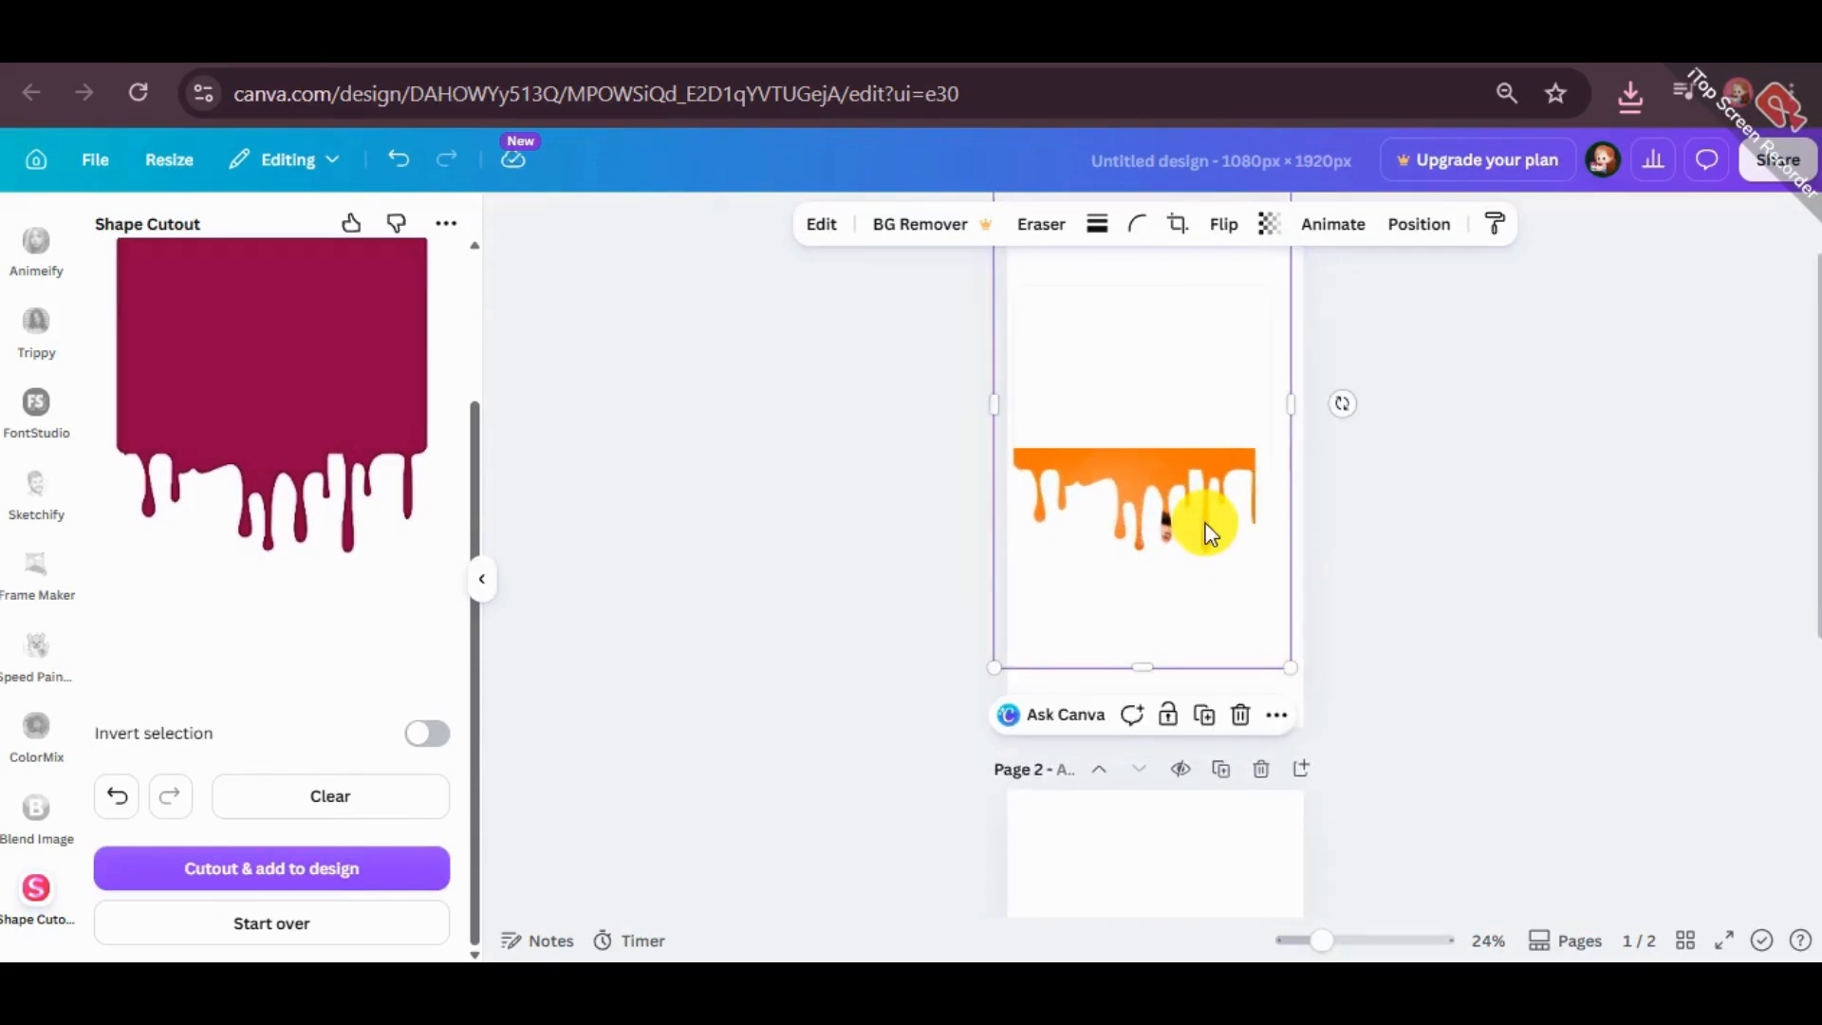
- Send the cutout image behind the orange photo and align it with the edges of page 1
key("ctrl+bracketleft")
left_click(1507, 487)
left_click_drag(1239, 353, 1248, 409)
scroll(1500, 480, "up", 2)
- Crop off the left part of the orange photo and move the photo to the upper left of page 1
left_click_drag(1151, 708, 1252, 525)
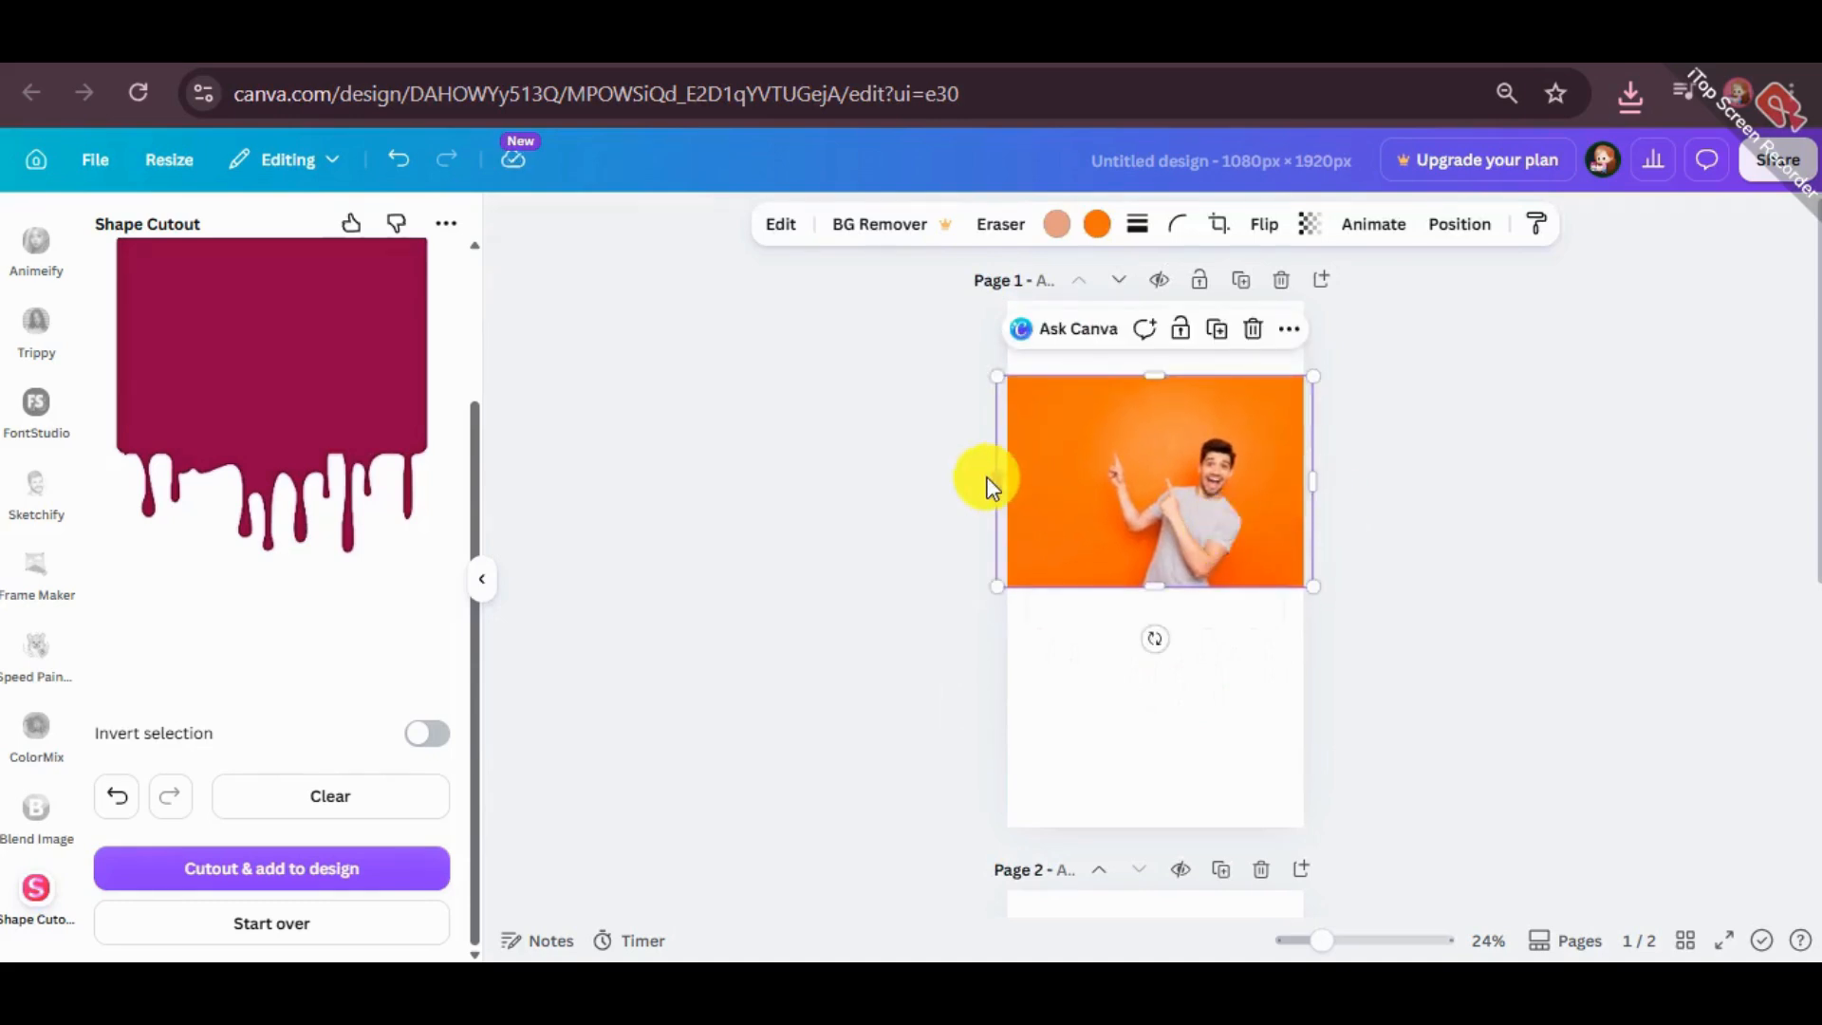
left_click_drag(997, 474, 1103, 486)
left_click_drag(1278, 467, 1169, 436)
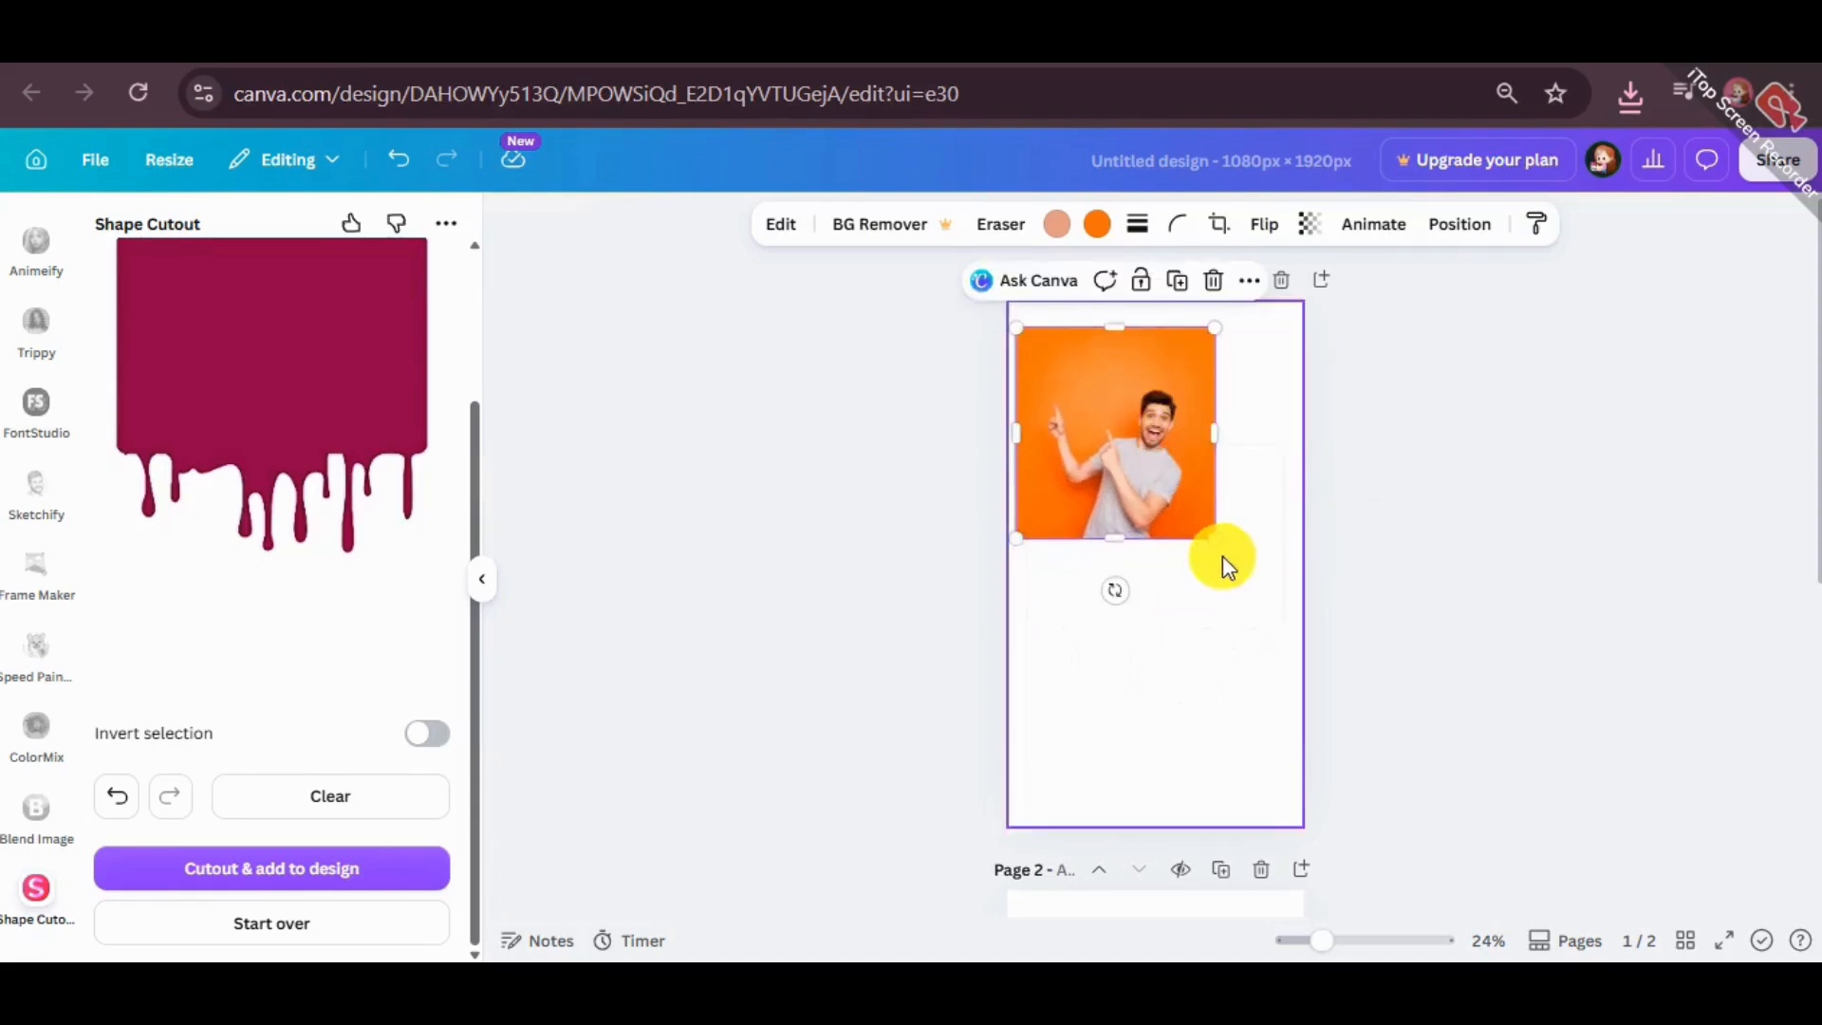
- Enlarge the cropped orange photo and position it to cover the upper three quarters of page 1
left_click_drag(1224, 618, 1276, 721)
left_click_drag(1219, 517, 1209, 554)
left_click_drag(1303, 379, 1371, 308)
left_click_drag(1203, 474, 1221, 508)
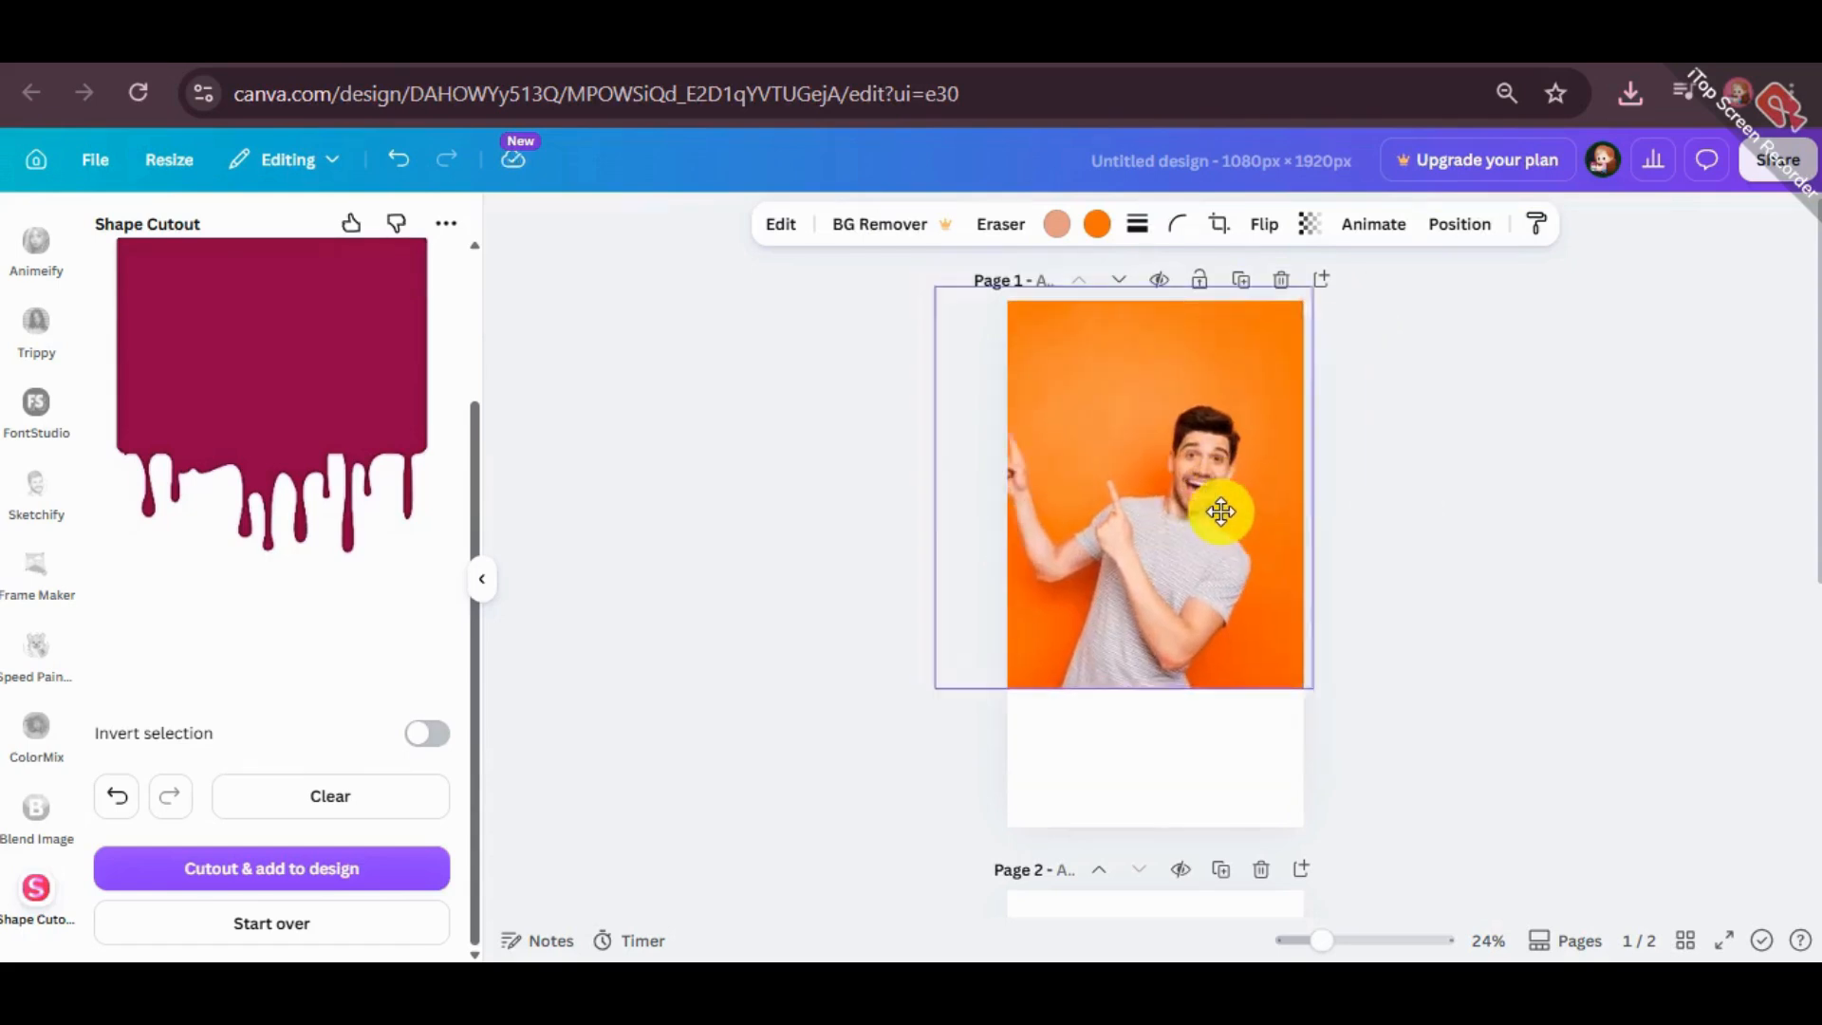
- Send the orange photo behind the cutout image and adjust its size and position inside the dripping opening
key("ctrl+bracketleft")
left_click_drag(1204, 344, 1271, 365)
left_click_drag(1340, 309, 1319, 329)
left_click_drag(1207, 359, 1215, 315)
left_click(1423, 541)
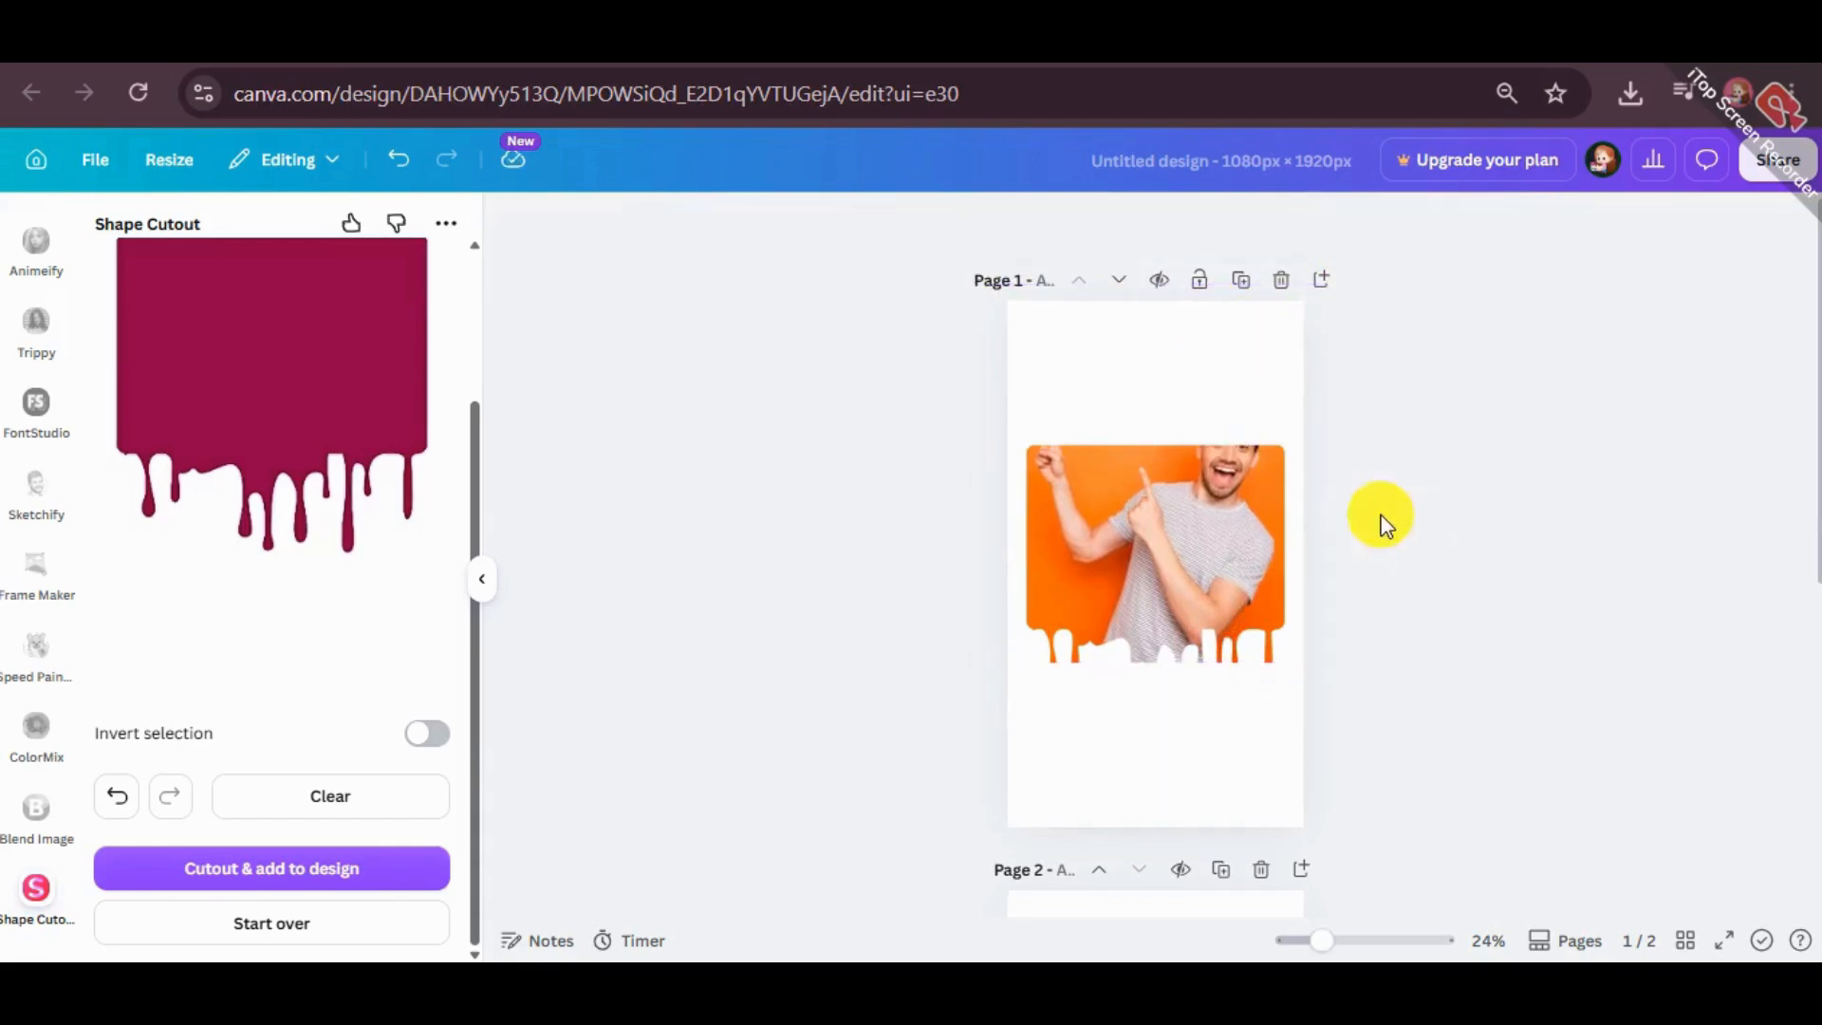
- Undo the last cutout and photo moves, and adjust the photo so it fills the drips and shows the man's face
left_click(1219, 363)
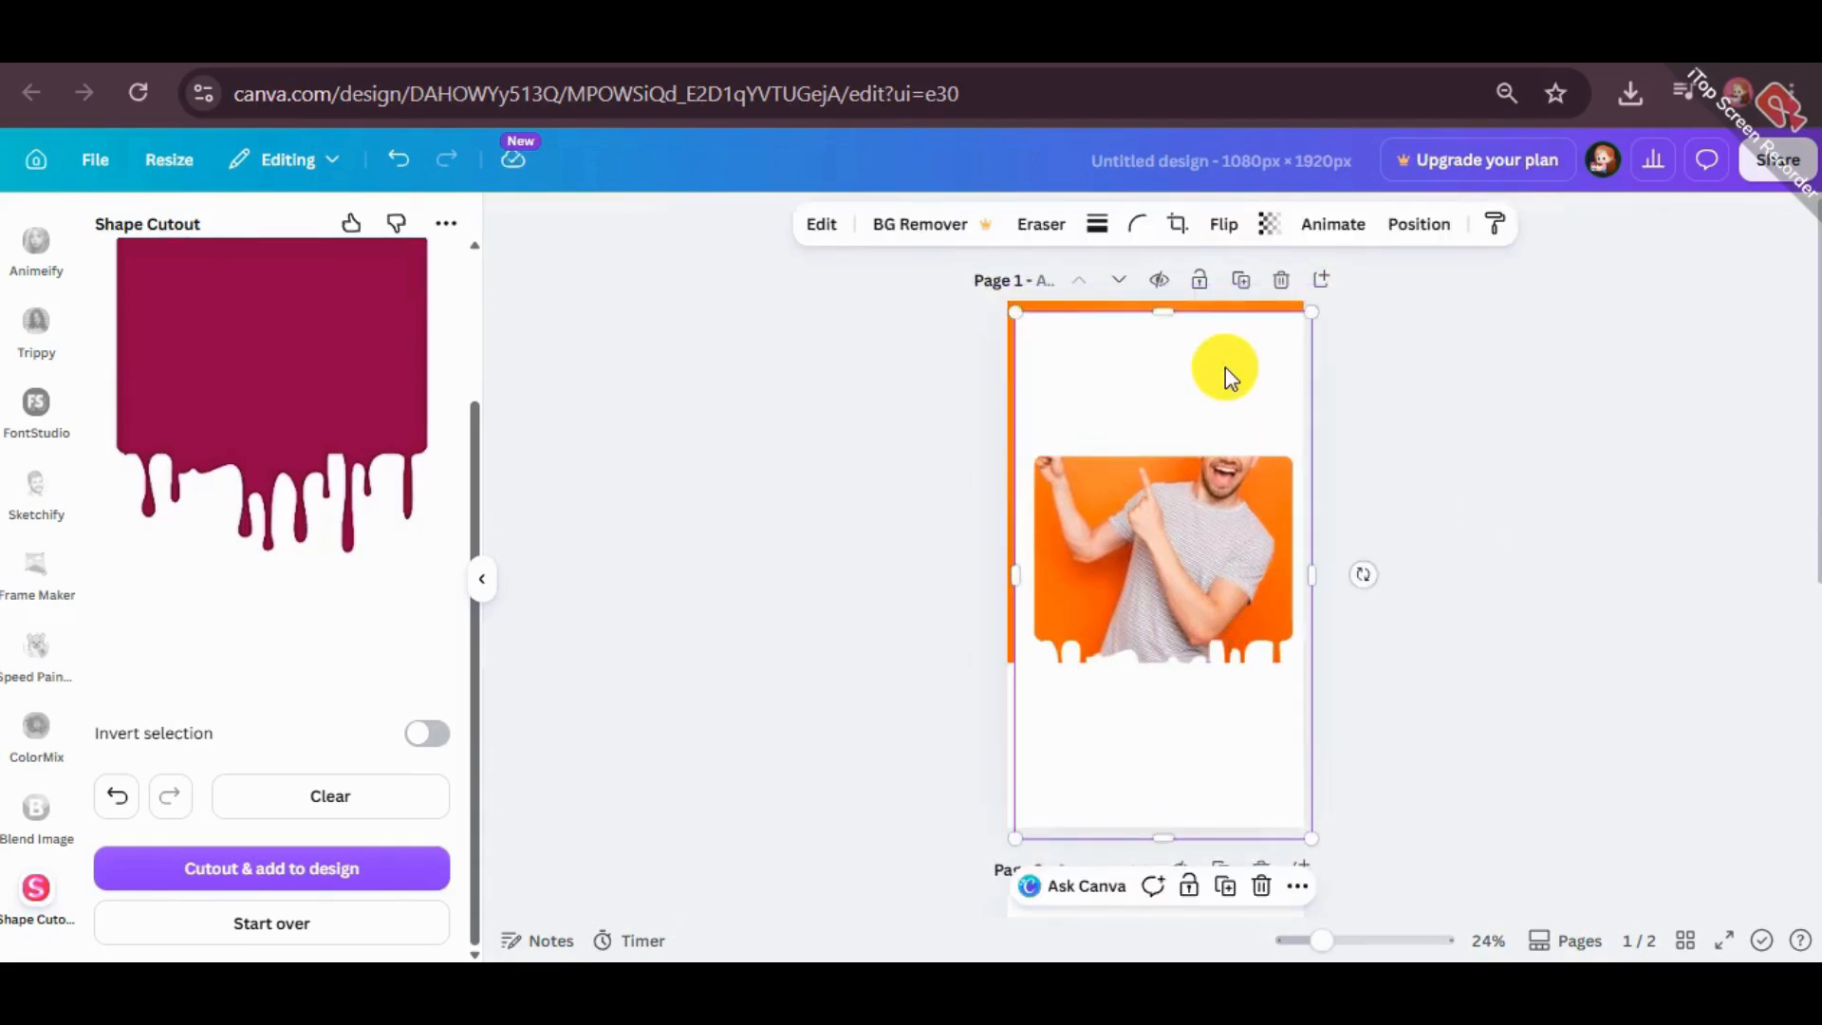
key("ctrl+z")
key("ctrl+z")
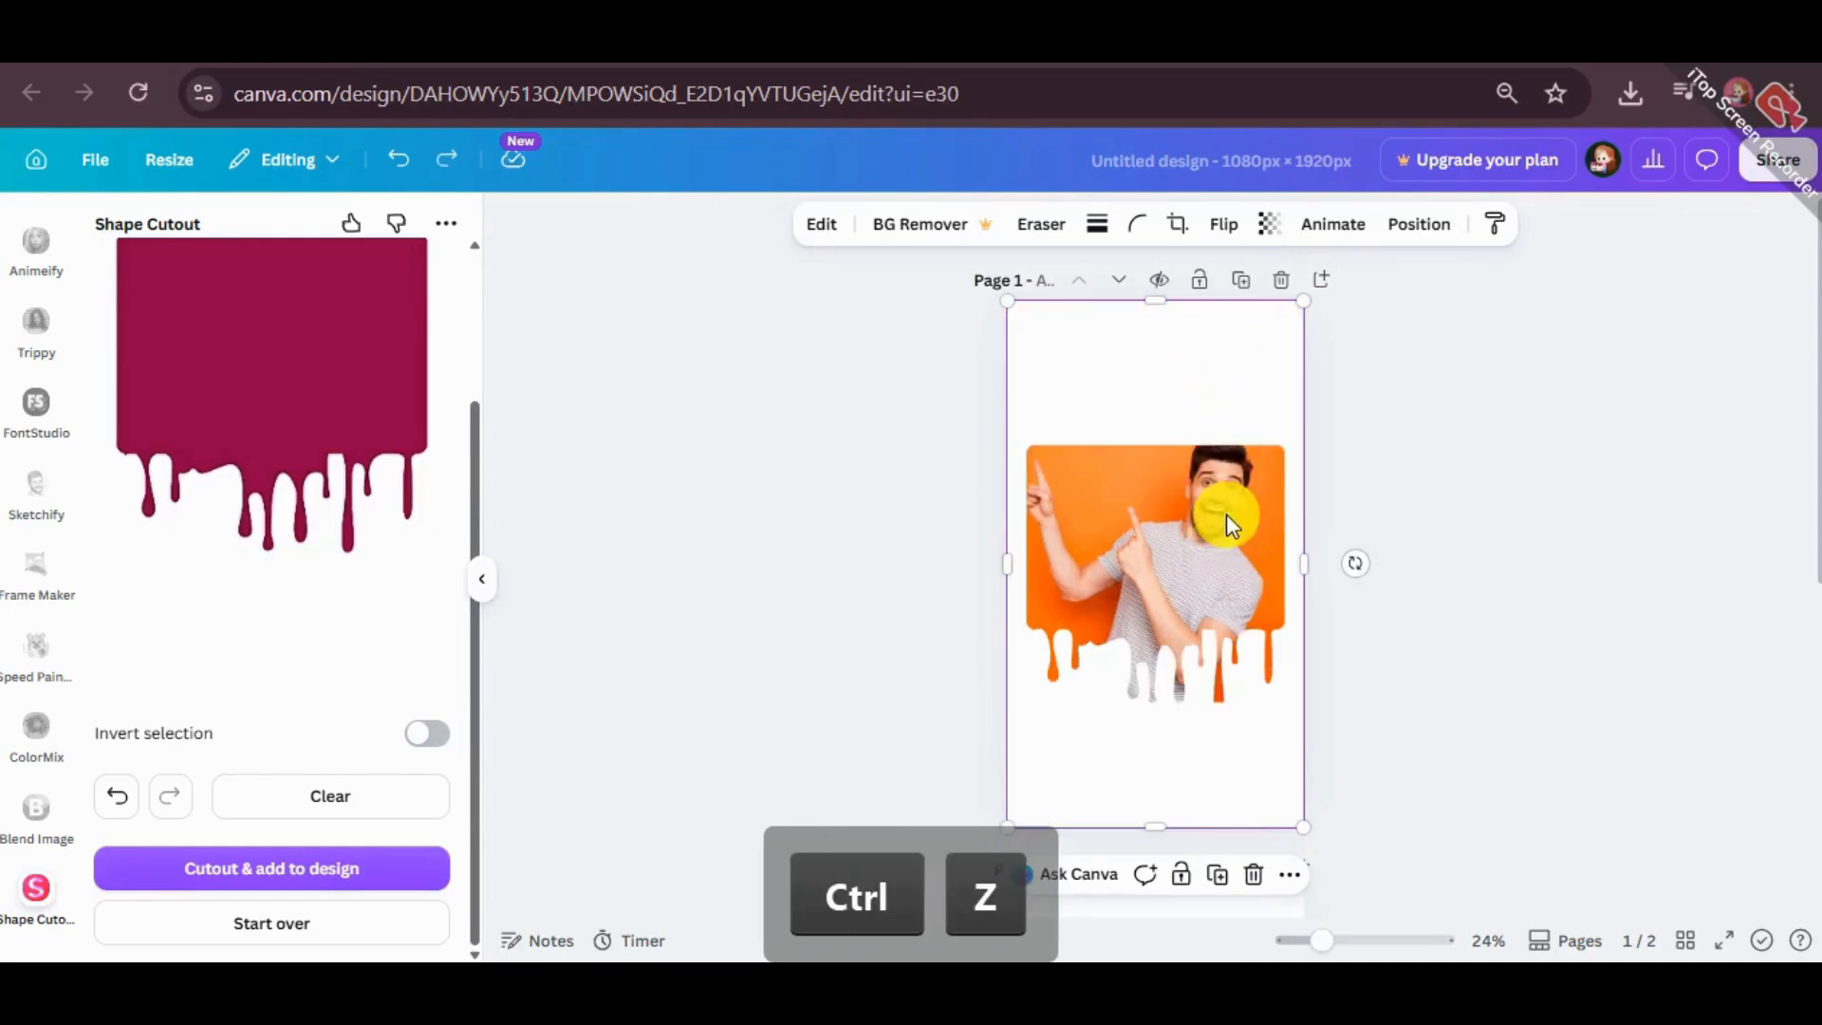
left_click(1408, 460)
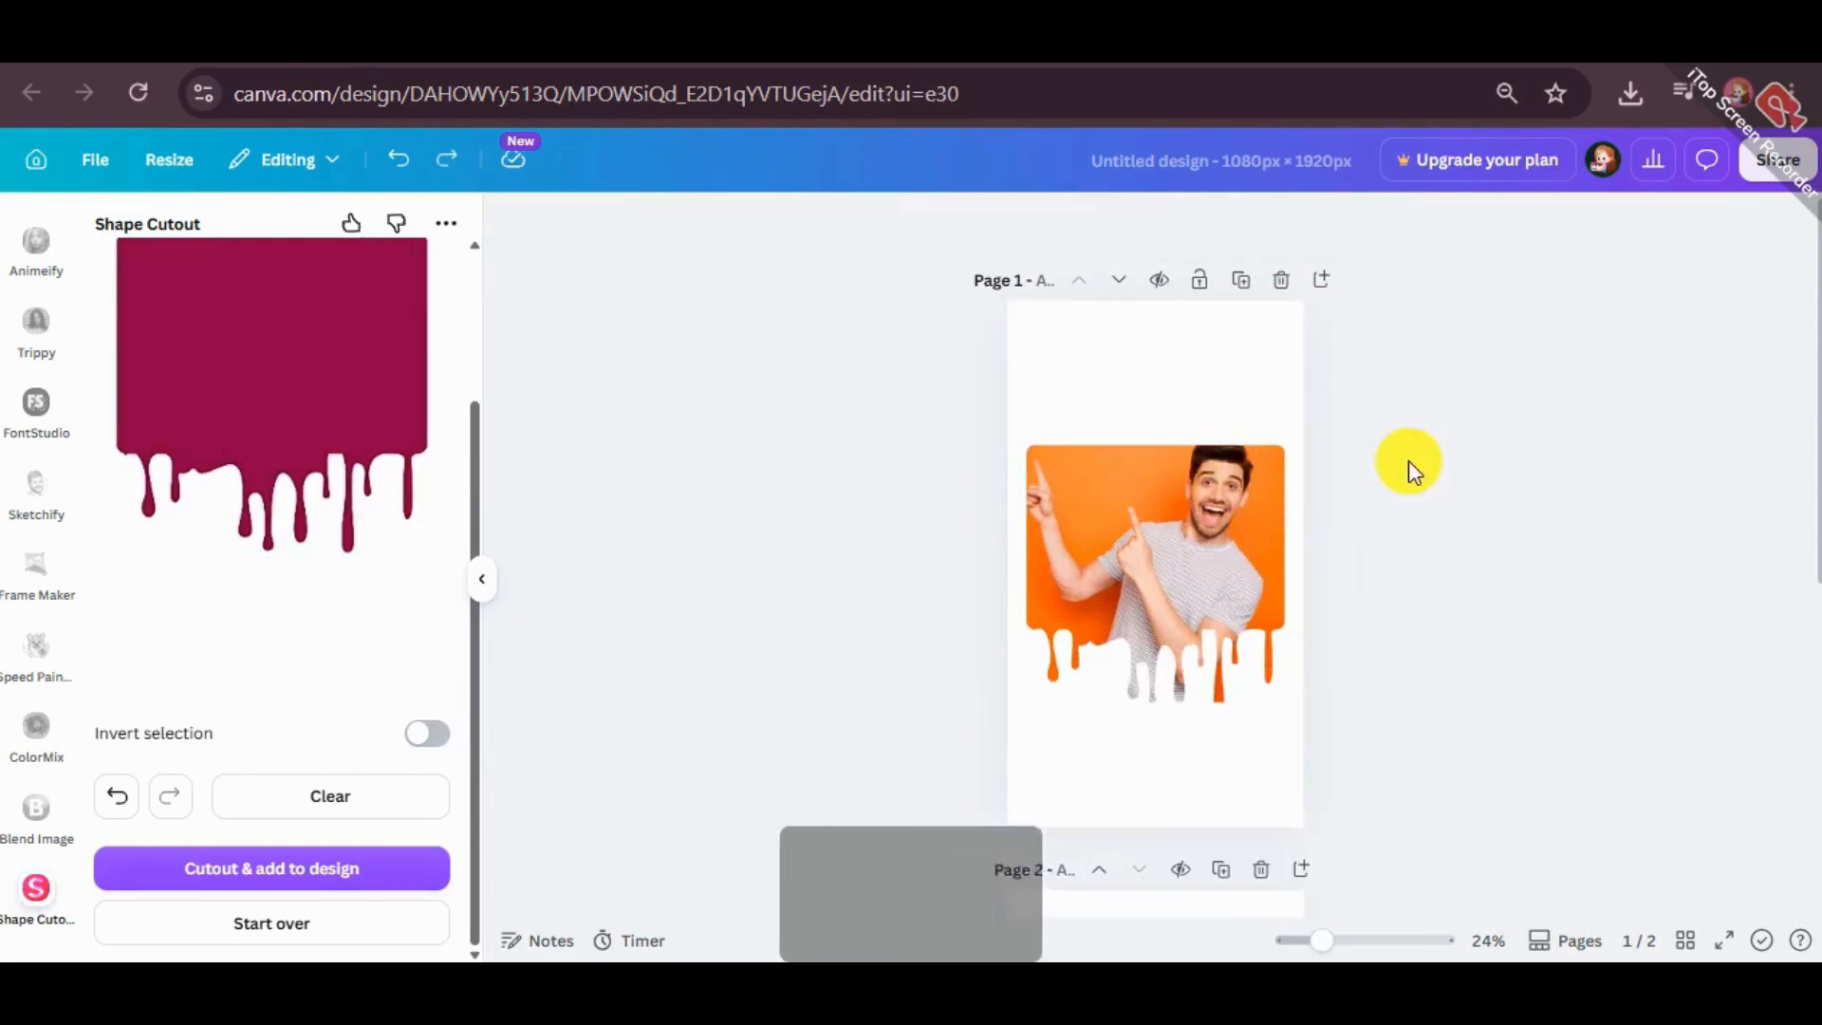
left_click(1160, 396)
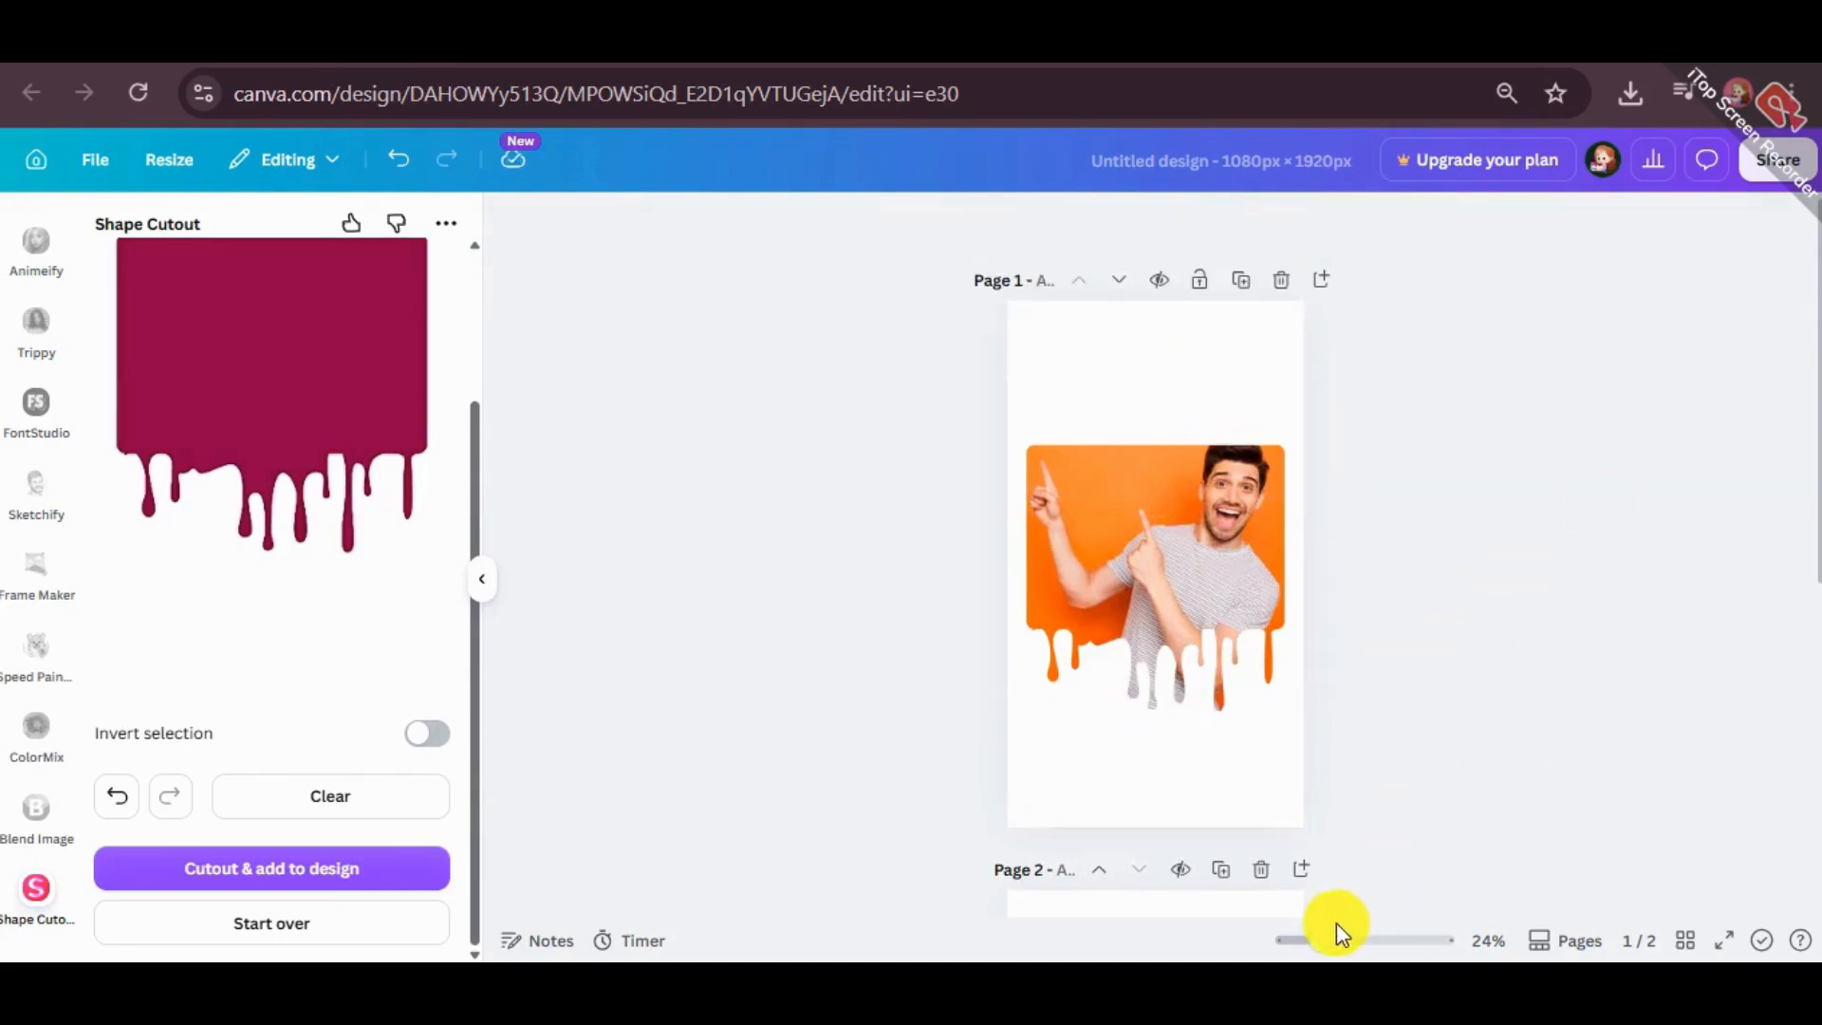
scroll(14, 522, "up", 8)
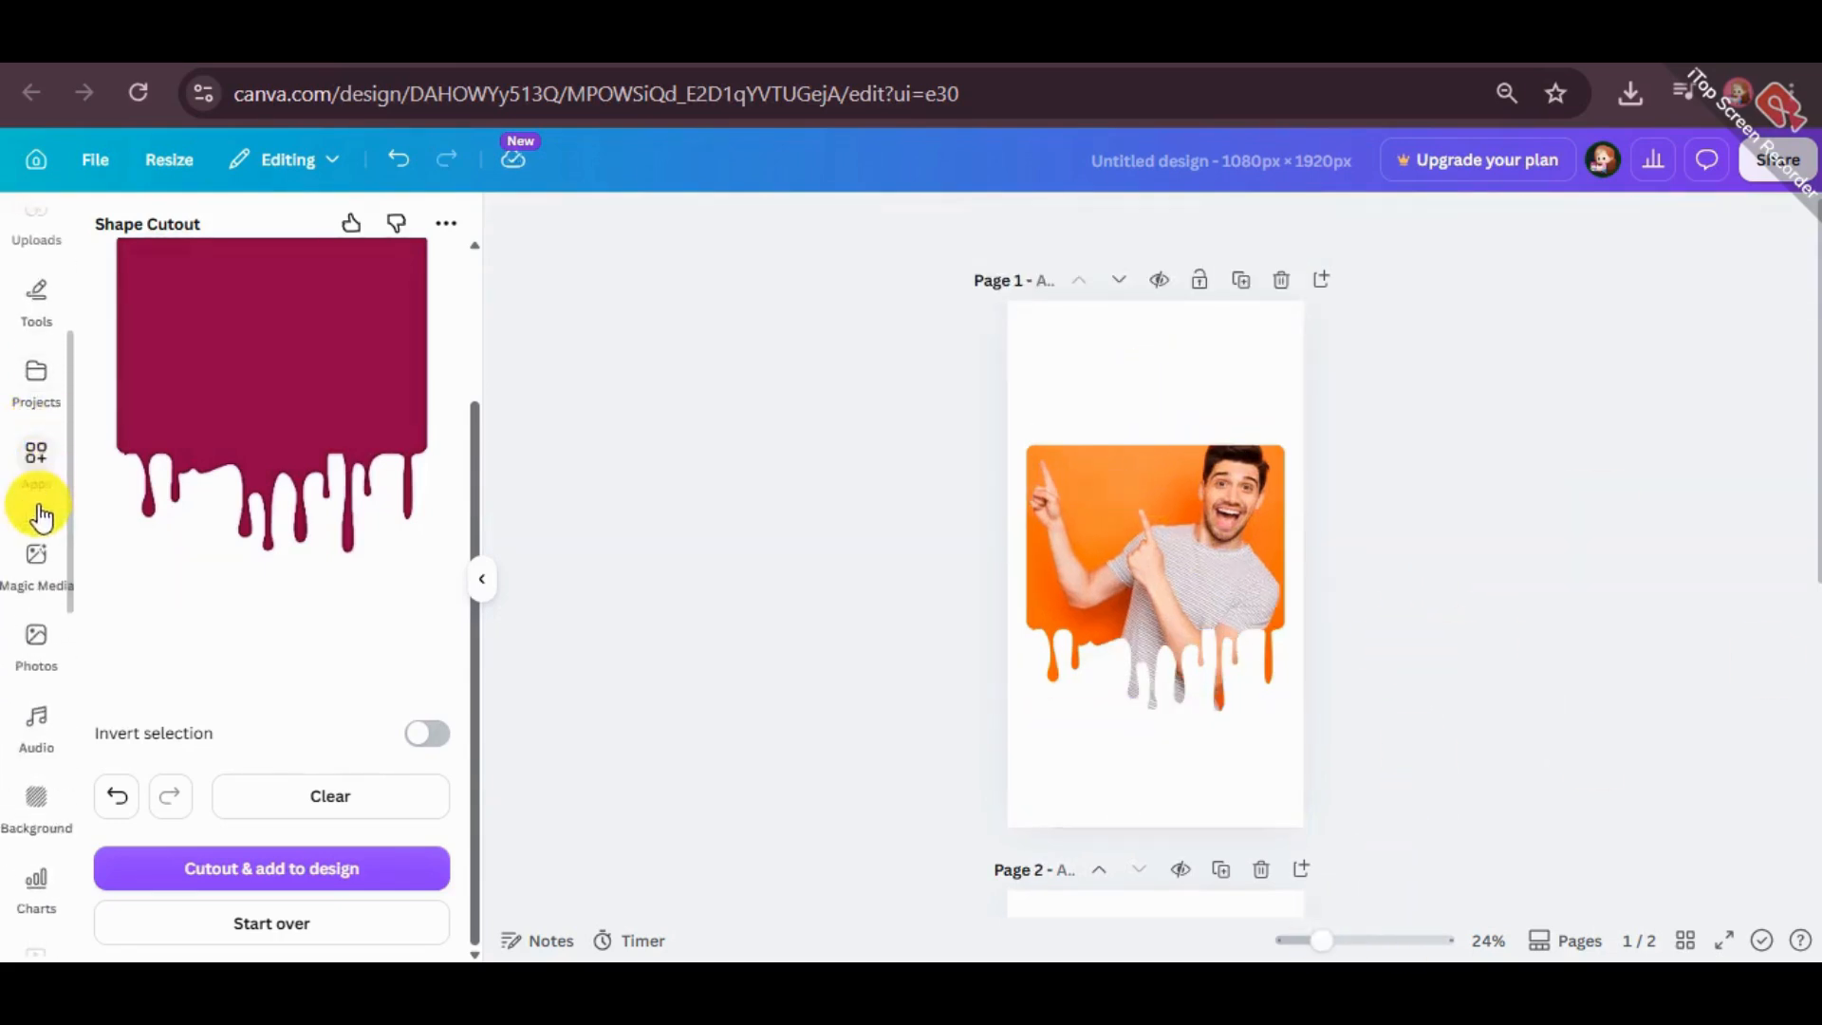
- Copy the orange photo of the man and open the removal.ai background remover from the "bg remove" search results
left_click(38, 323)
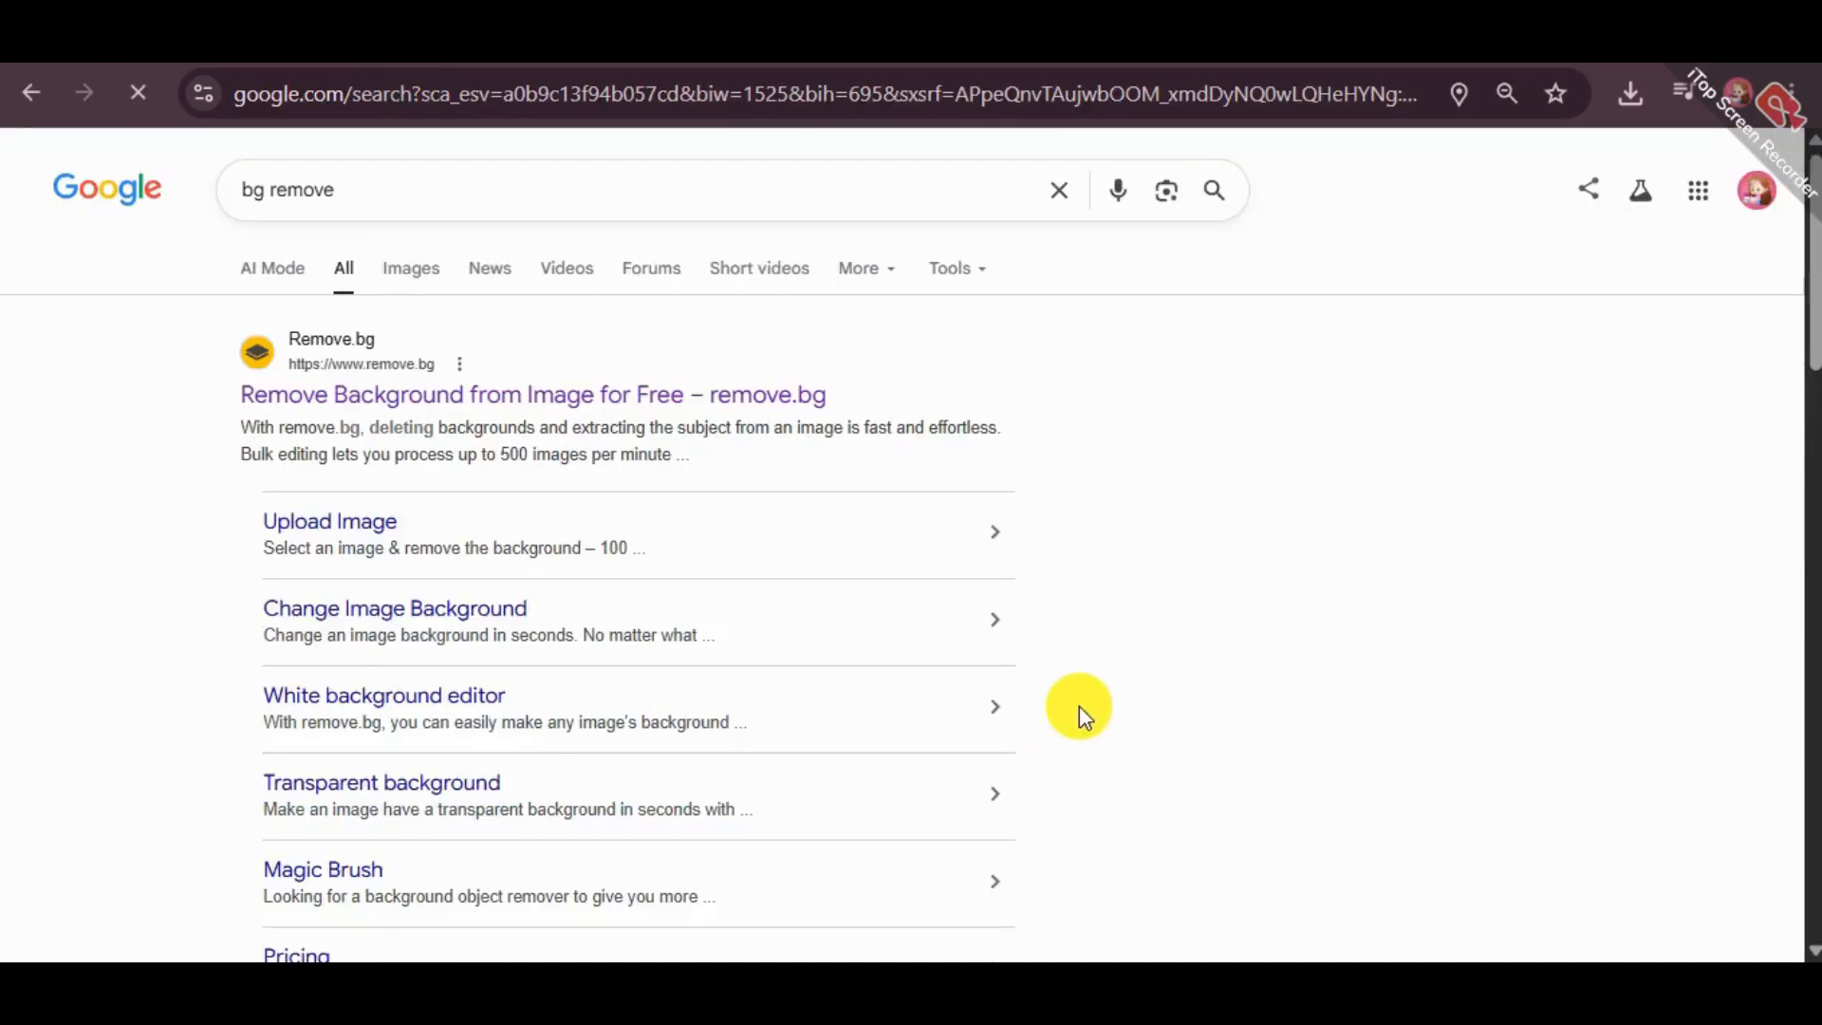
scroll(1063, 712, "down", 6)
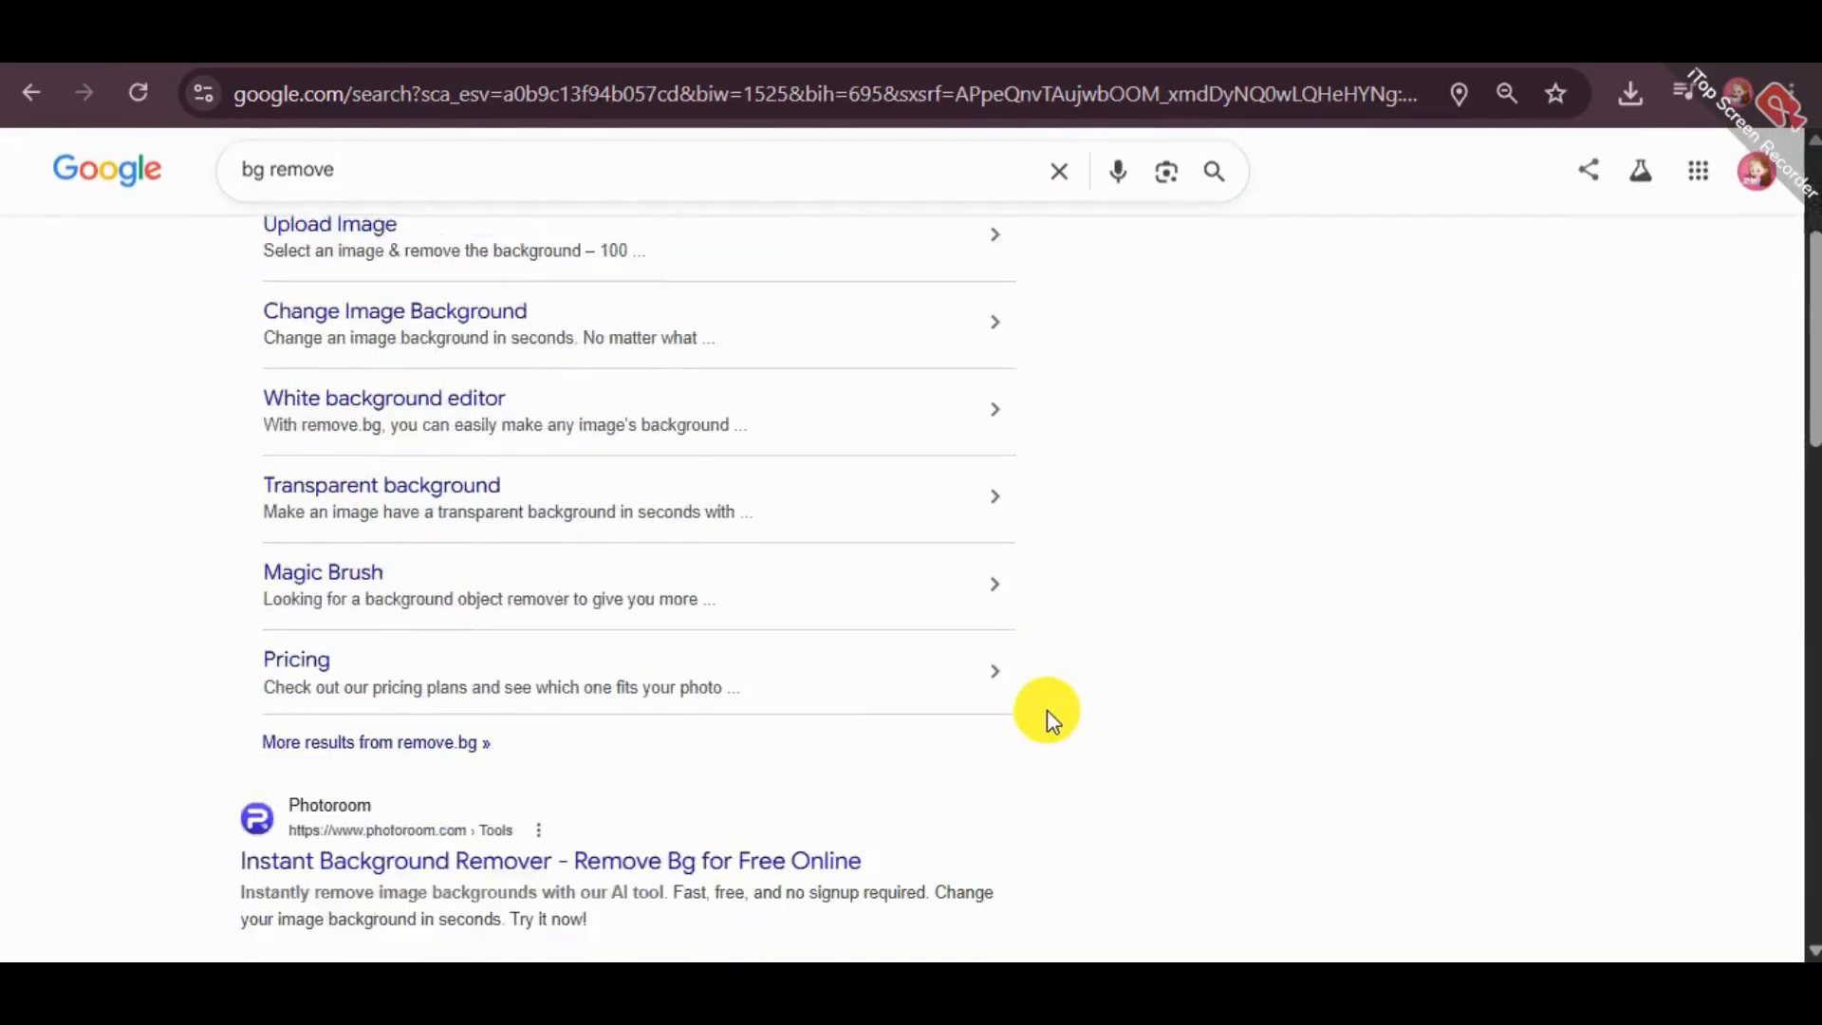
left_click(370, 569)
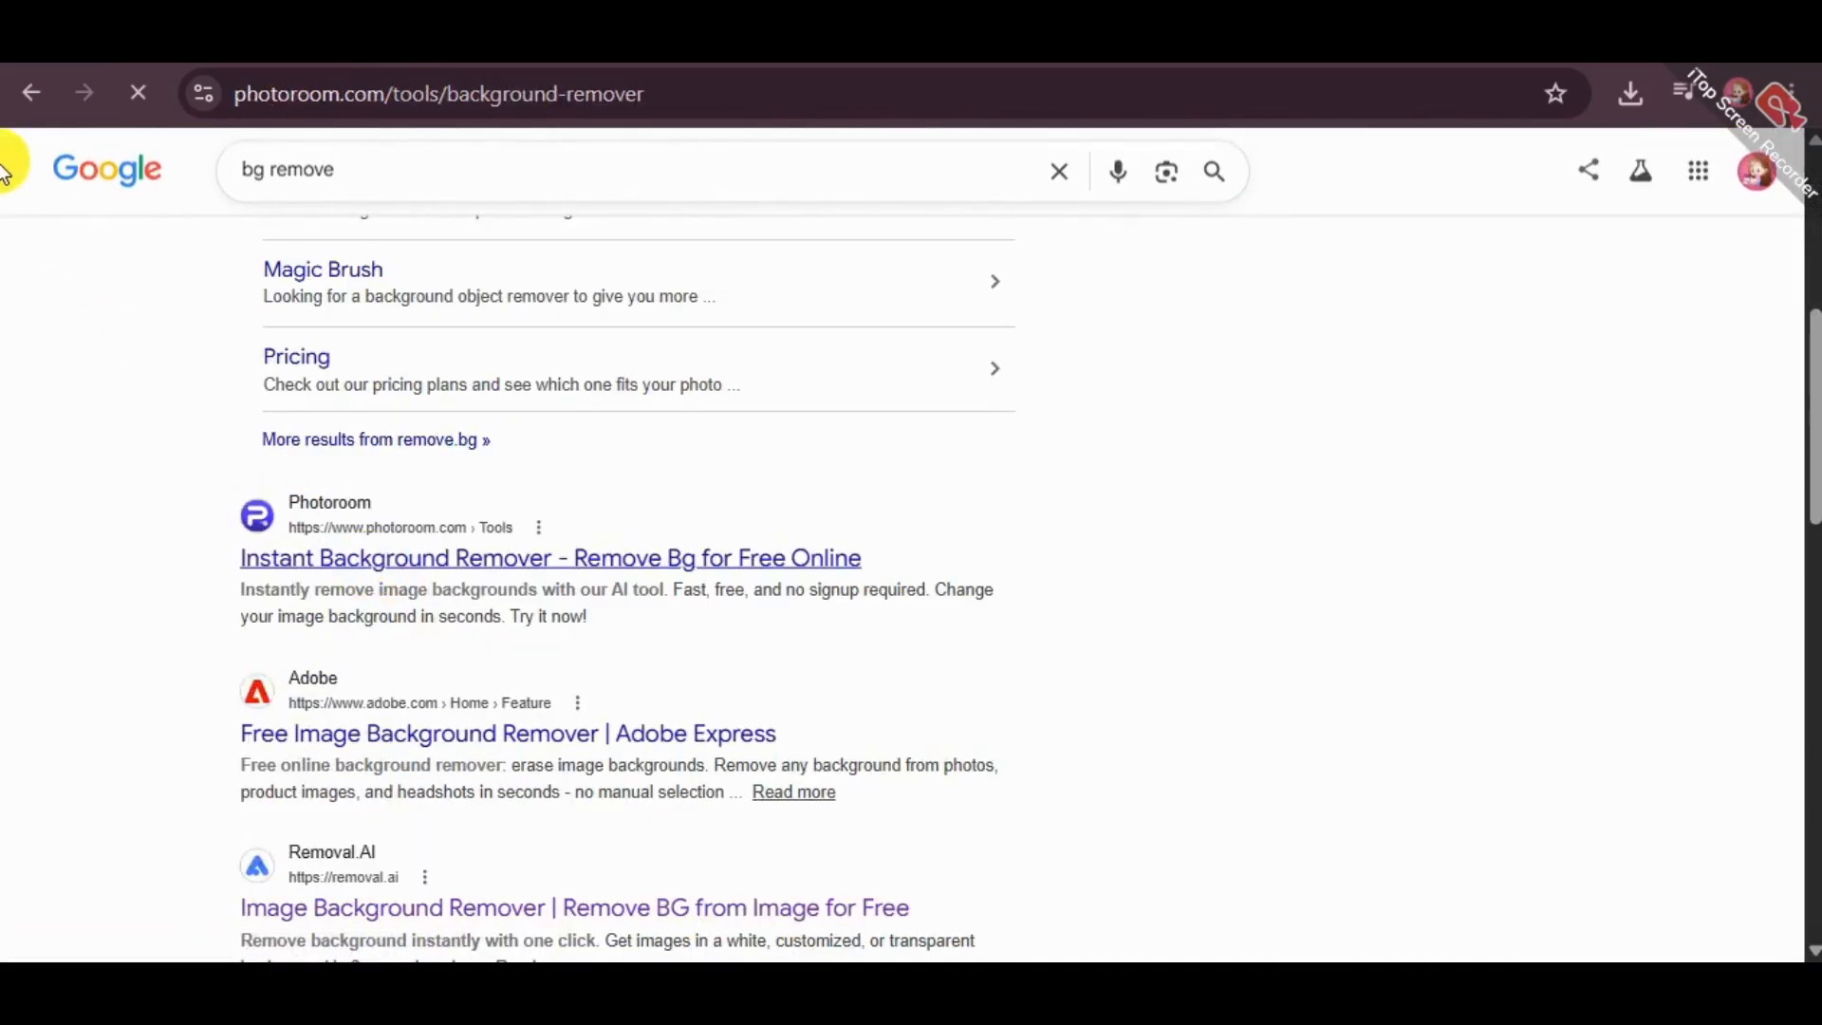
key("alt+Left")
scroll(651, 800, "down", 5)
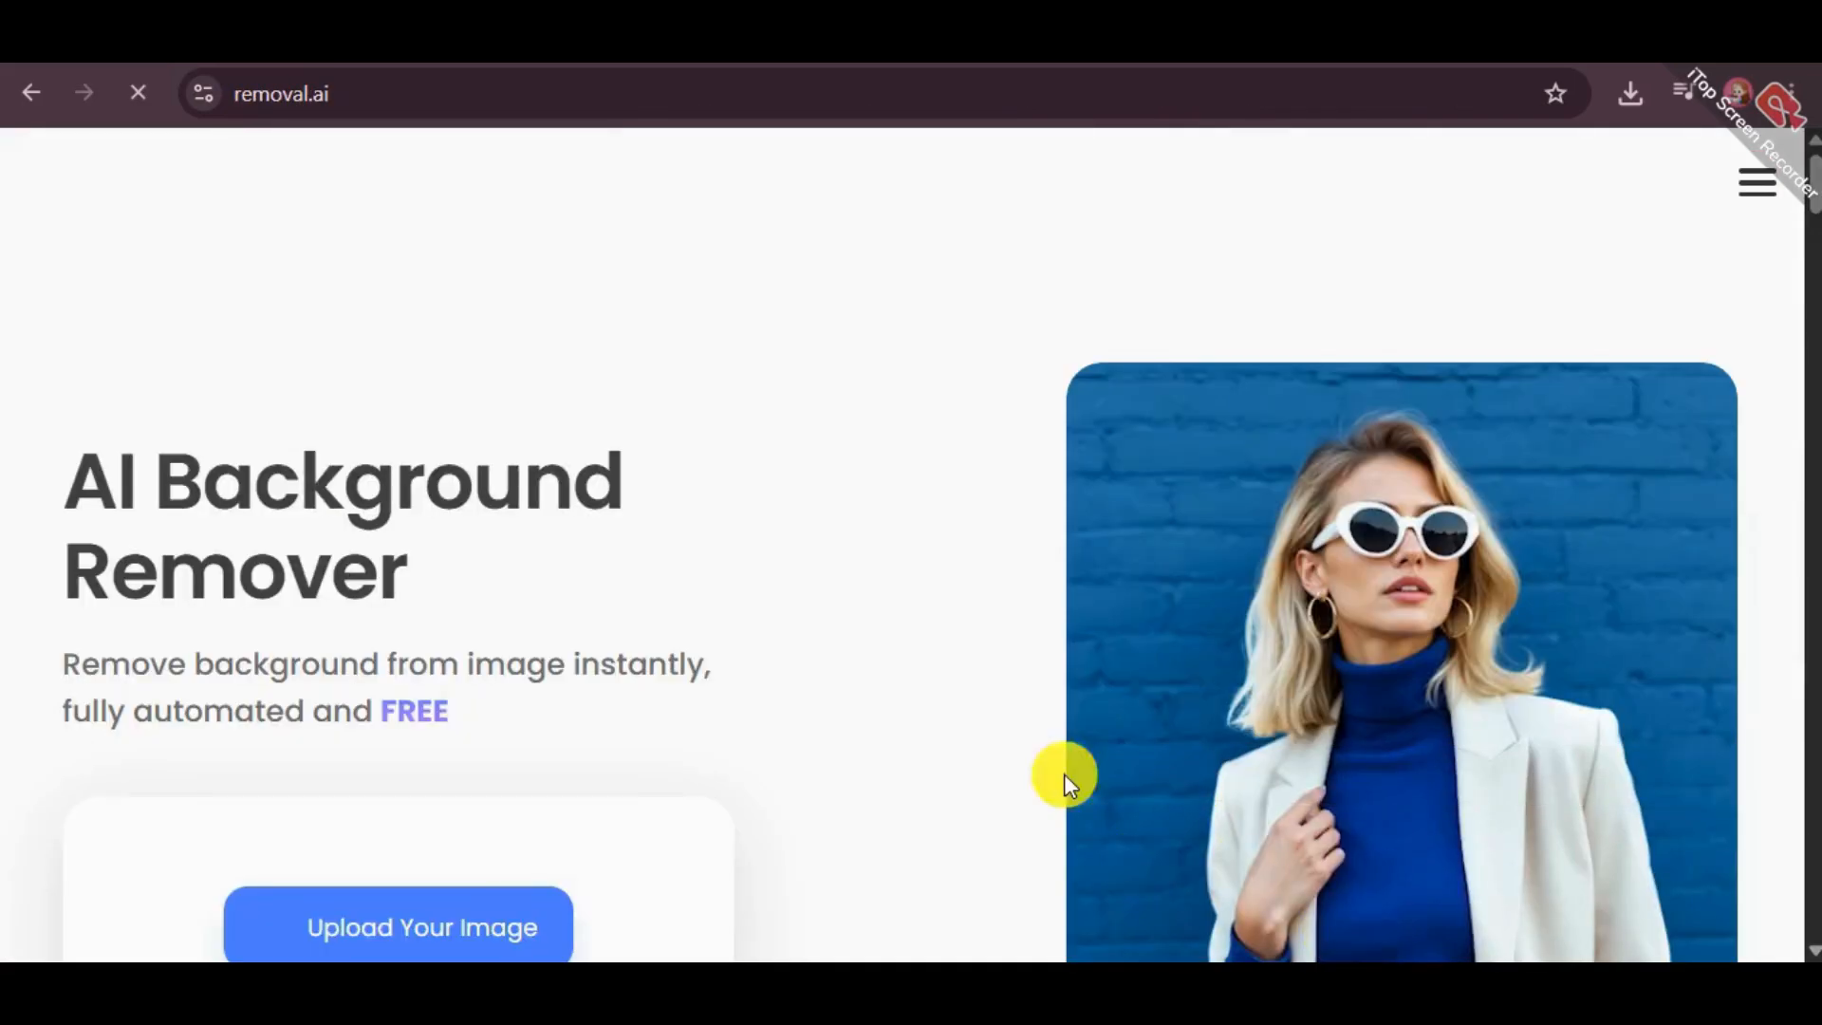
scroll(550, 659, "down", 4)
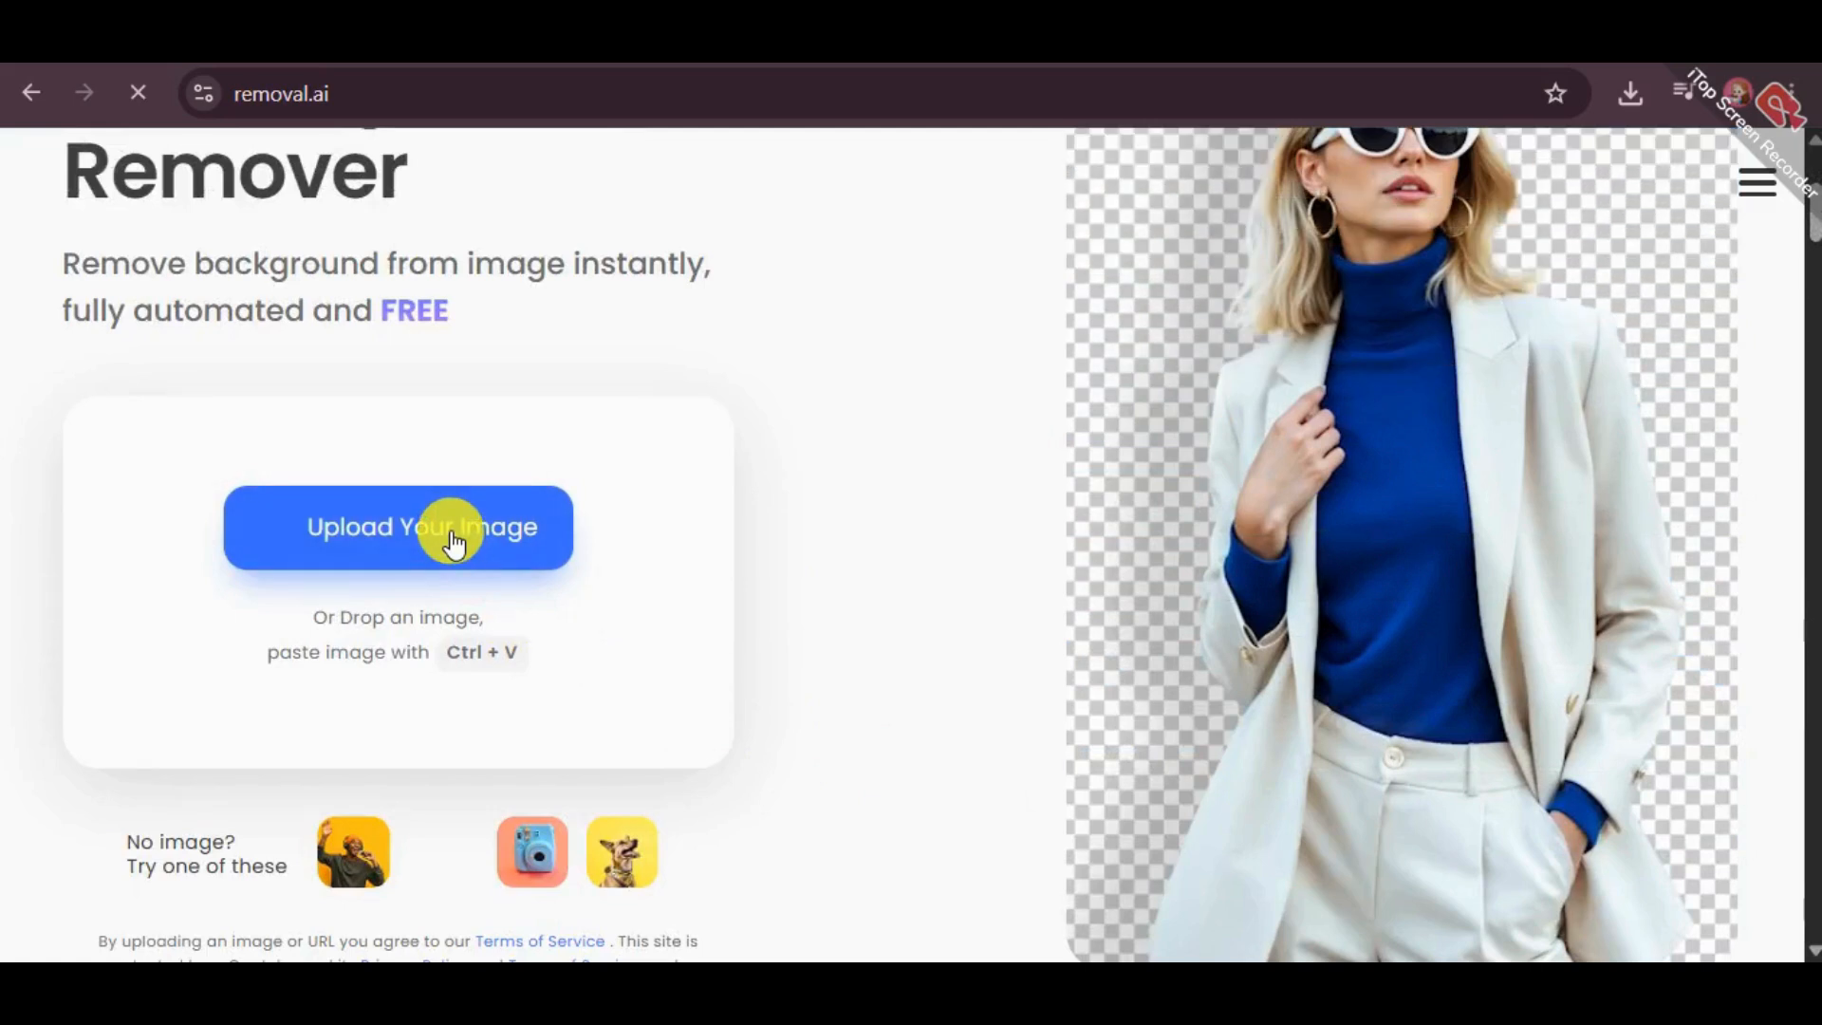
- Paste the man's photo into removal.ai to remove its background and download the standard 539 x 360 px result
key("ctrl+v")
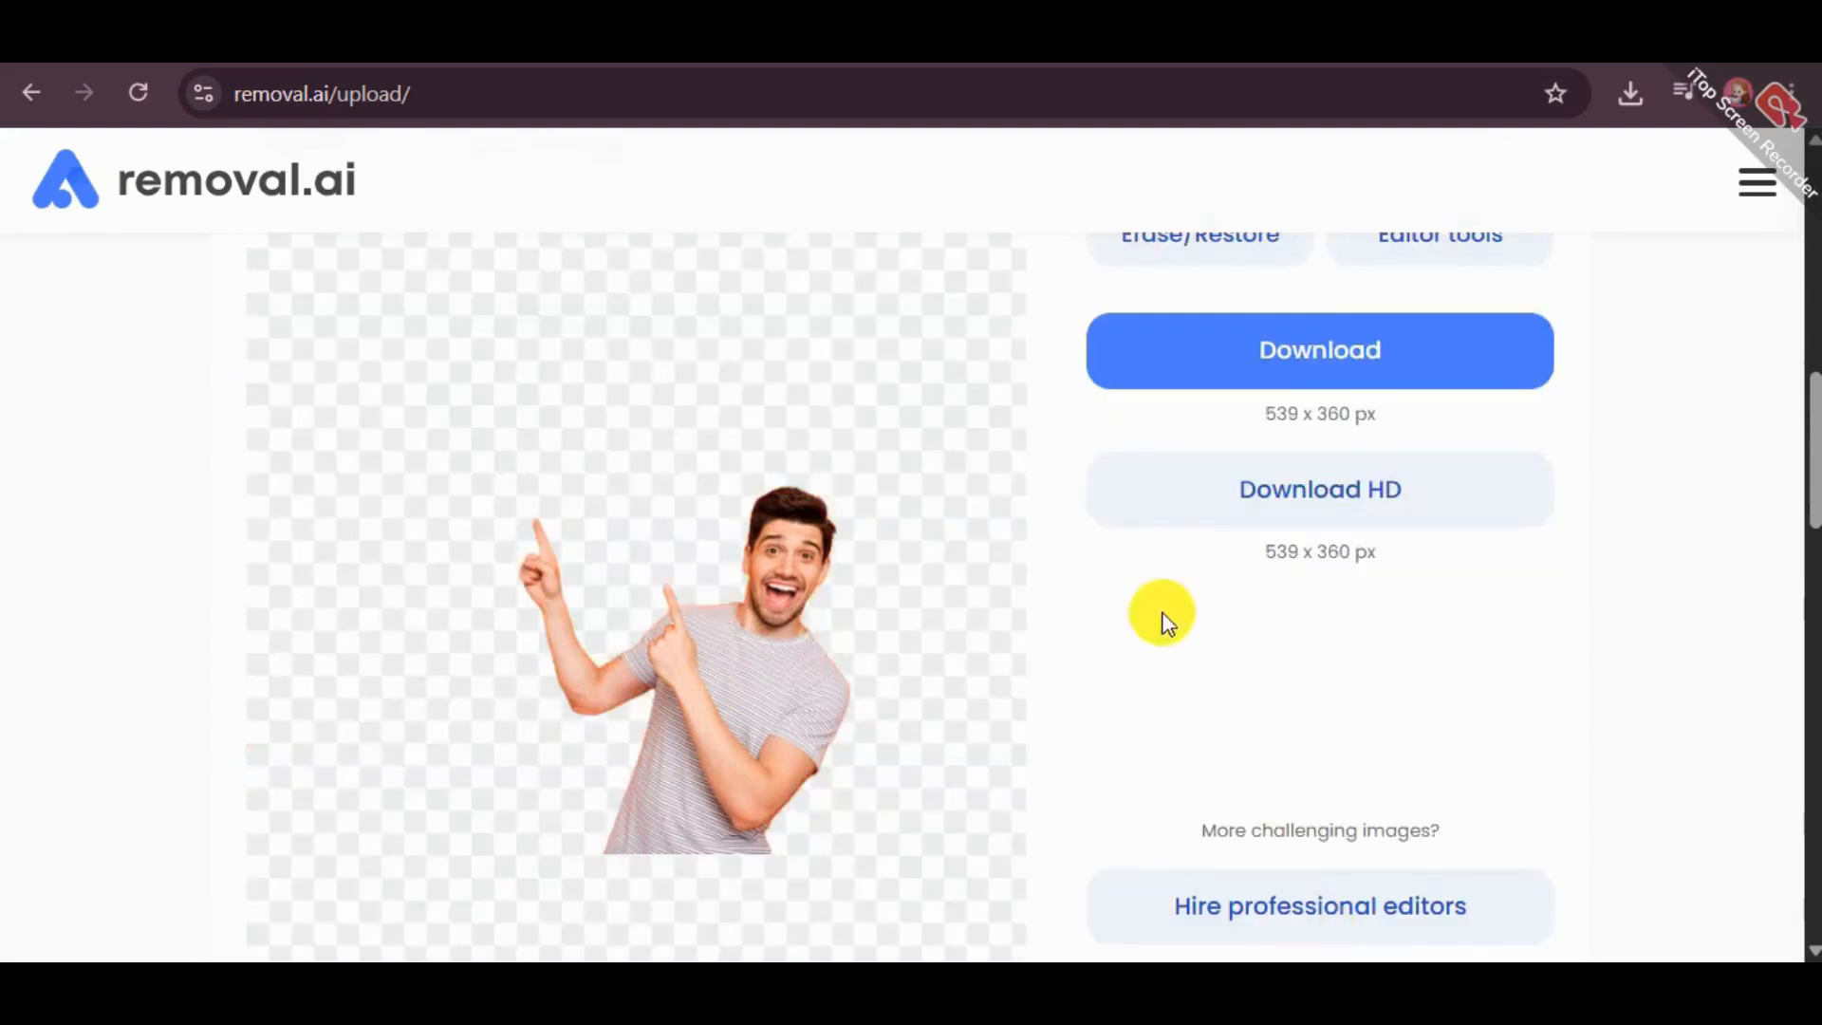
scroll(1144, 664, "up", 1)
left_click(1354, 456)
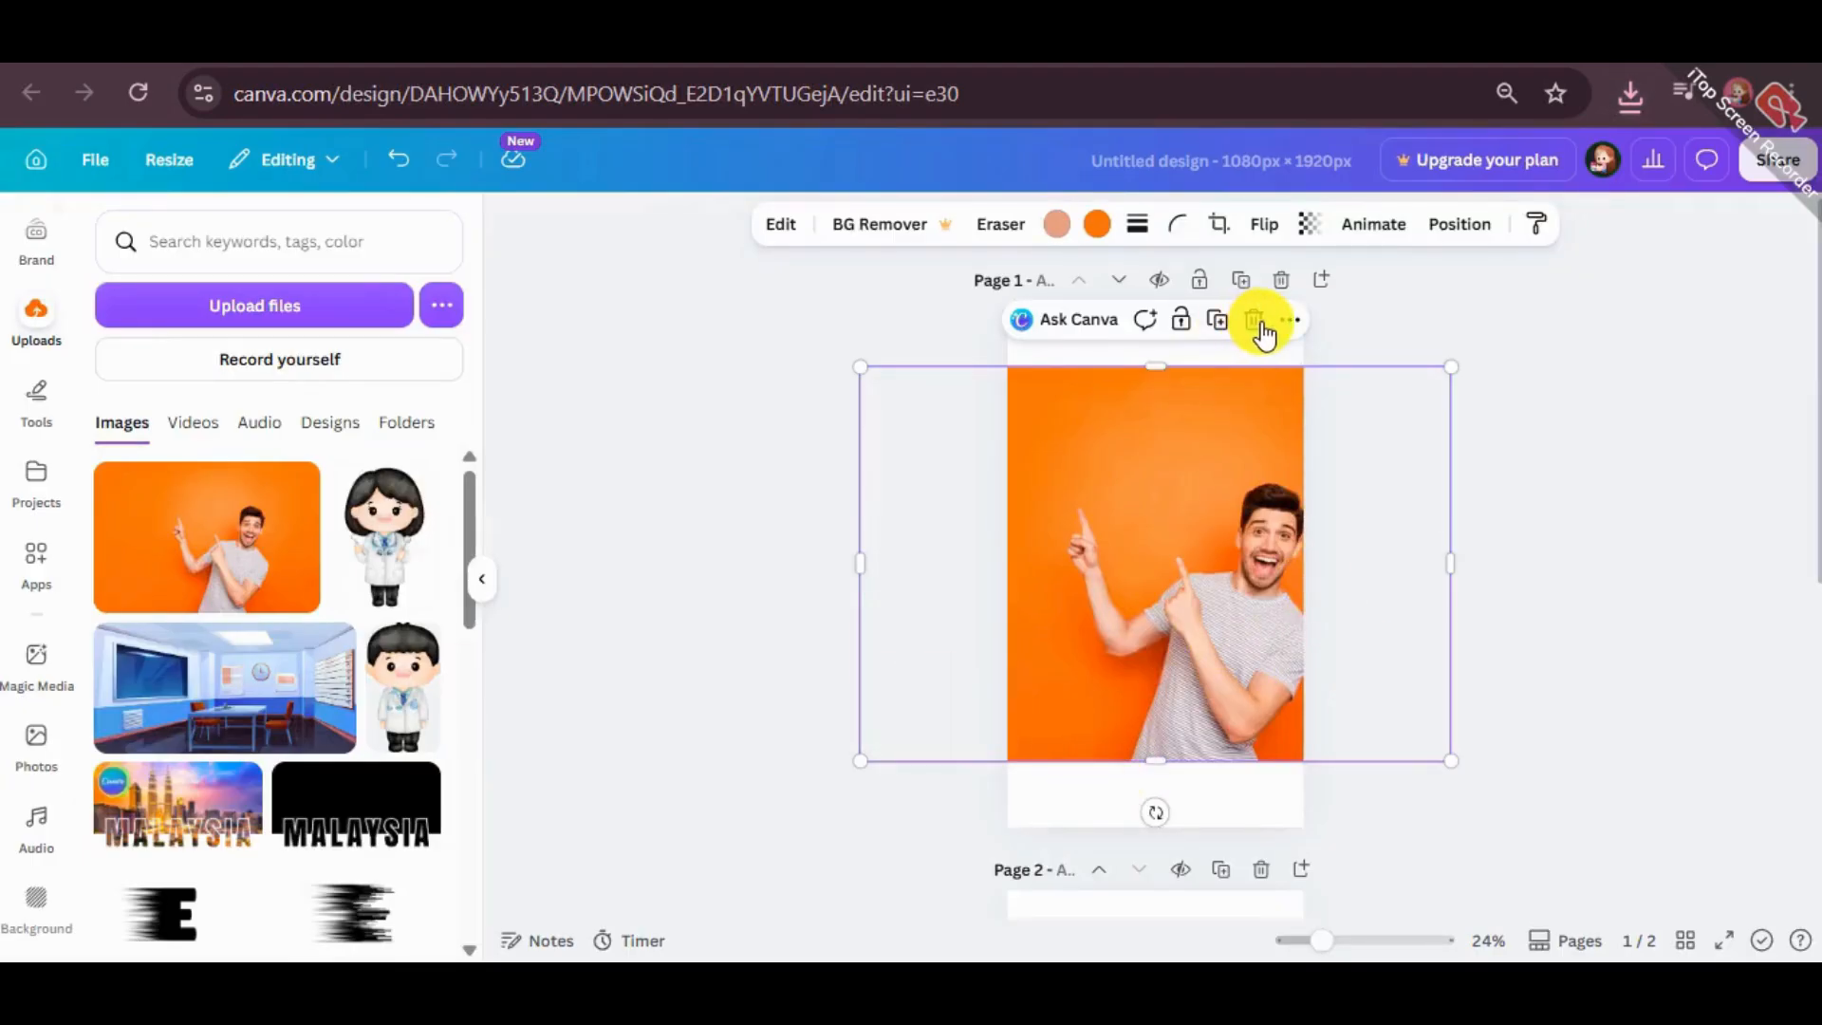
- Back in Canva, delete the extra orange photo from page 1 and upload the downloaded background-free photo into the design
key("Delete")
left_click(1630, 93)
left_click_drag(1499, 245, 1198, 471)
left_click(1525, 652)
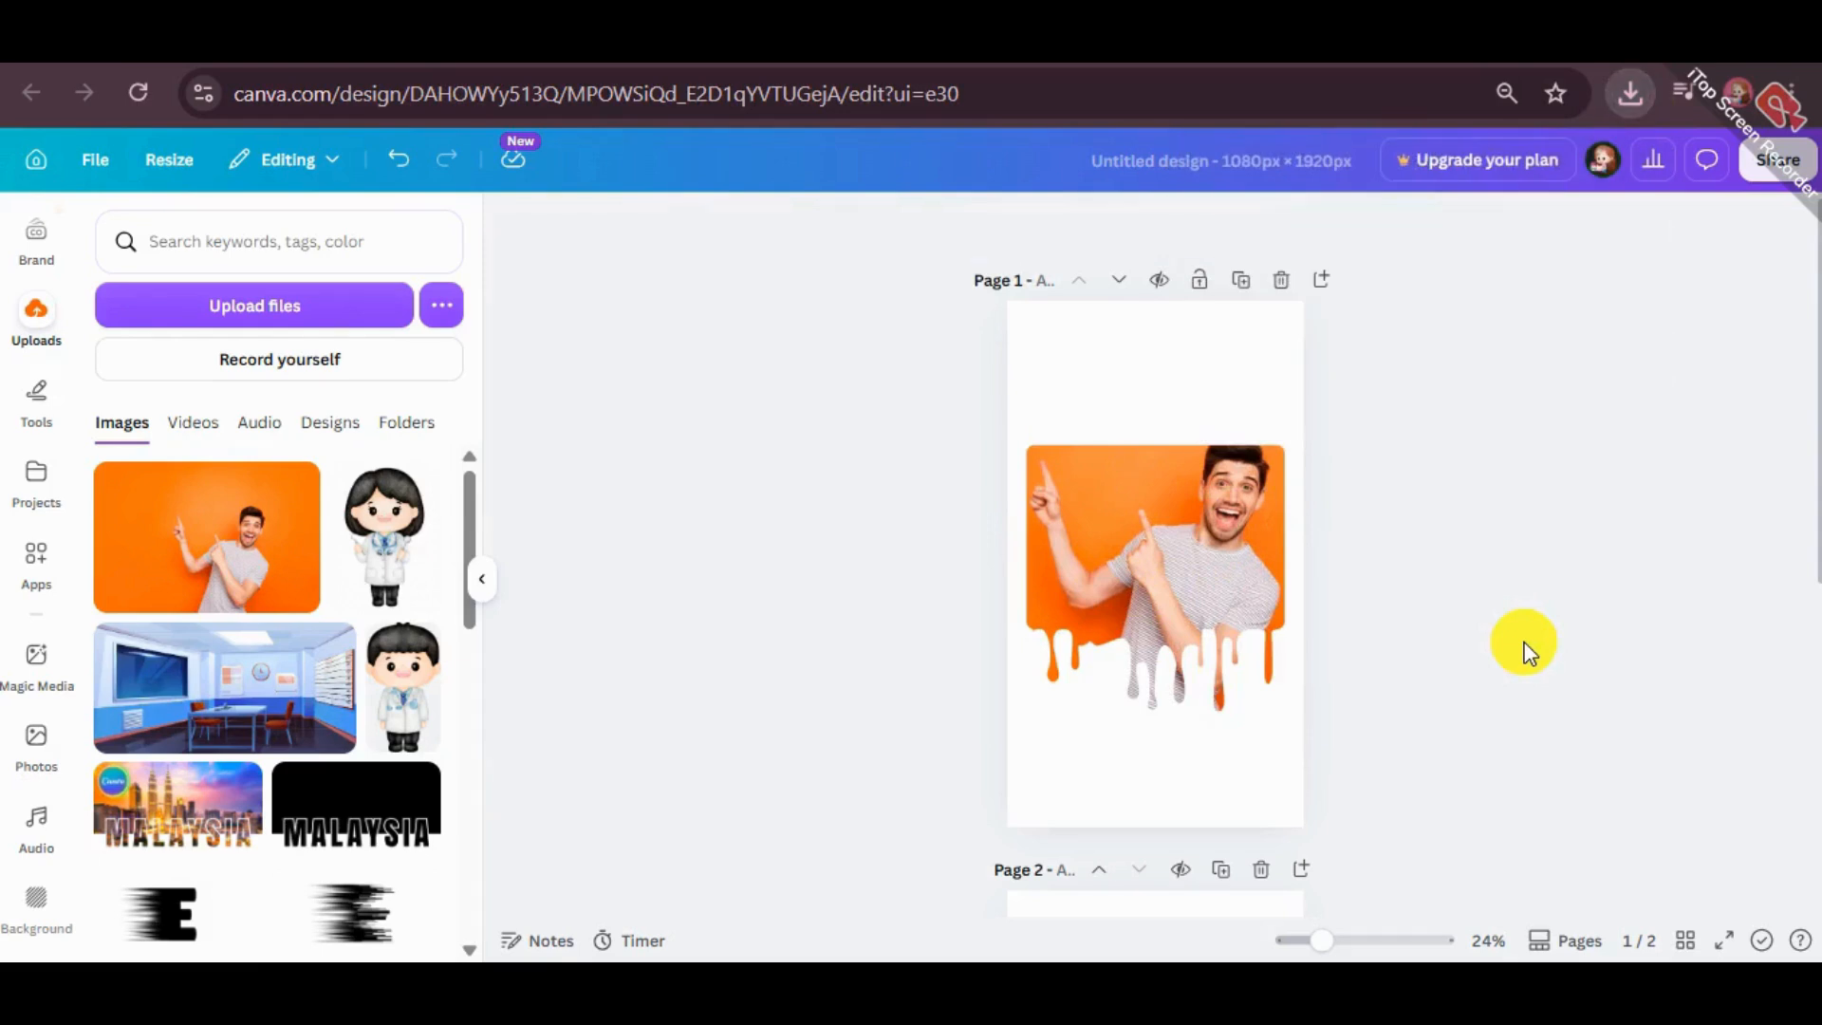
- Enlarge the background-free photo of the man on page 1 and place it over his figure in the dripping frame
left_click_drag(1236, 510, 1423, 375)
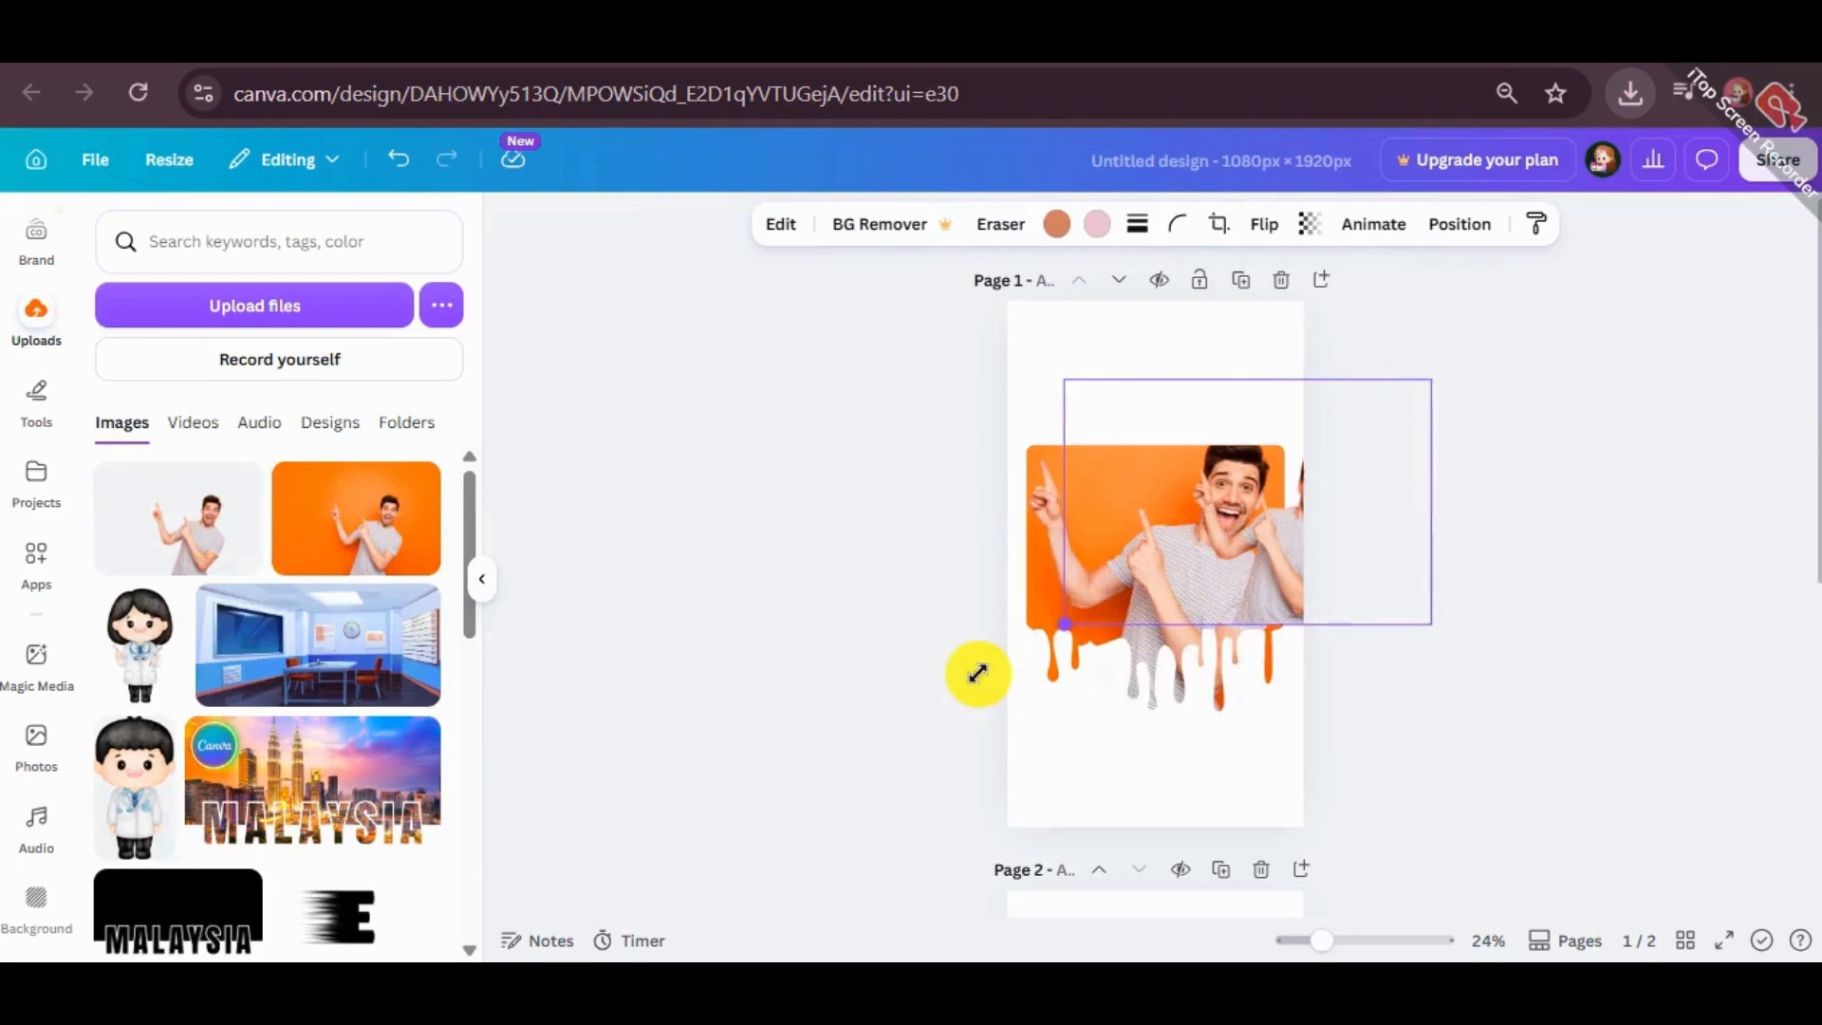
left_click(1151, 757)
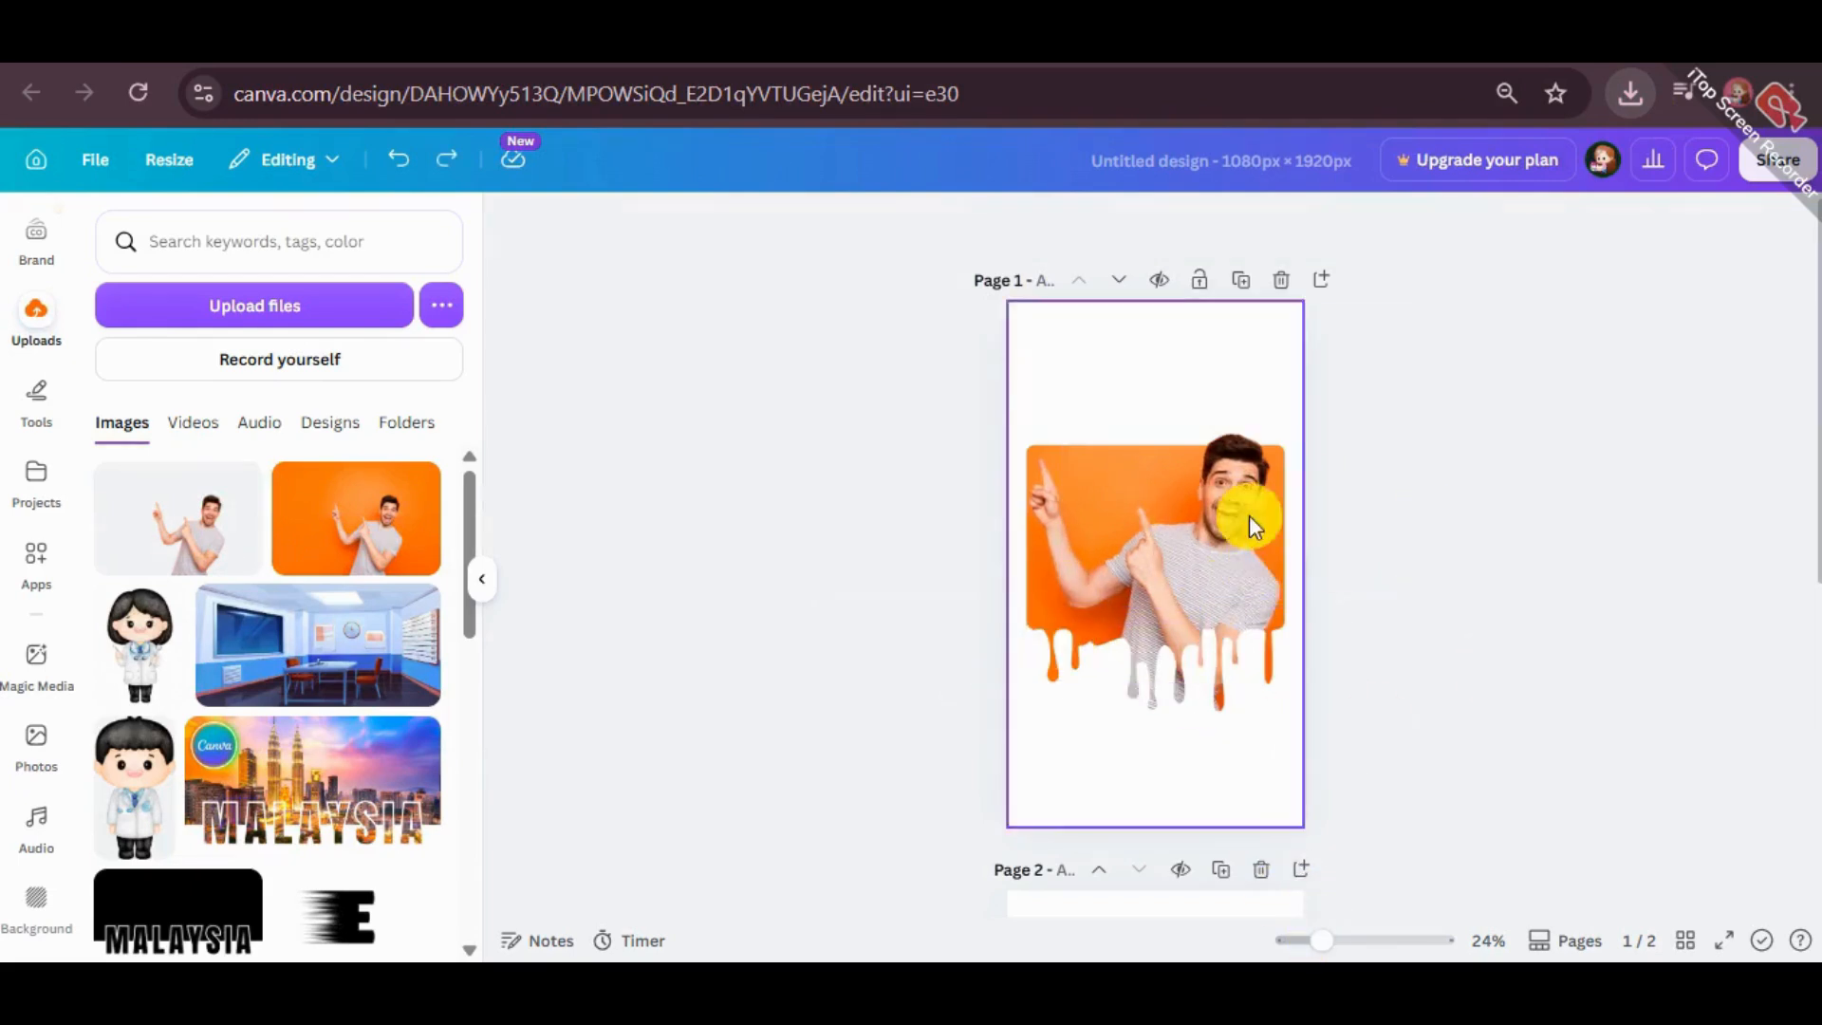